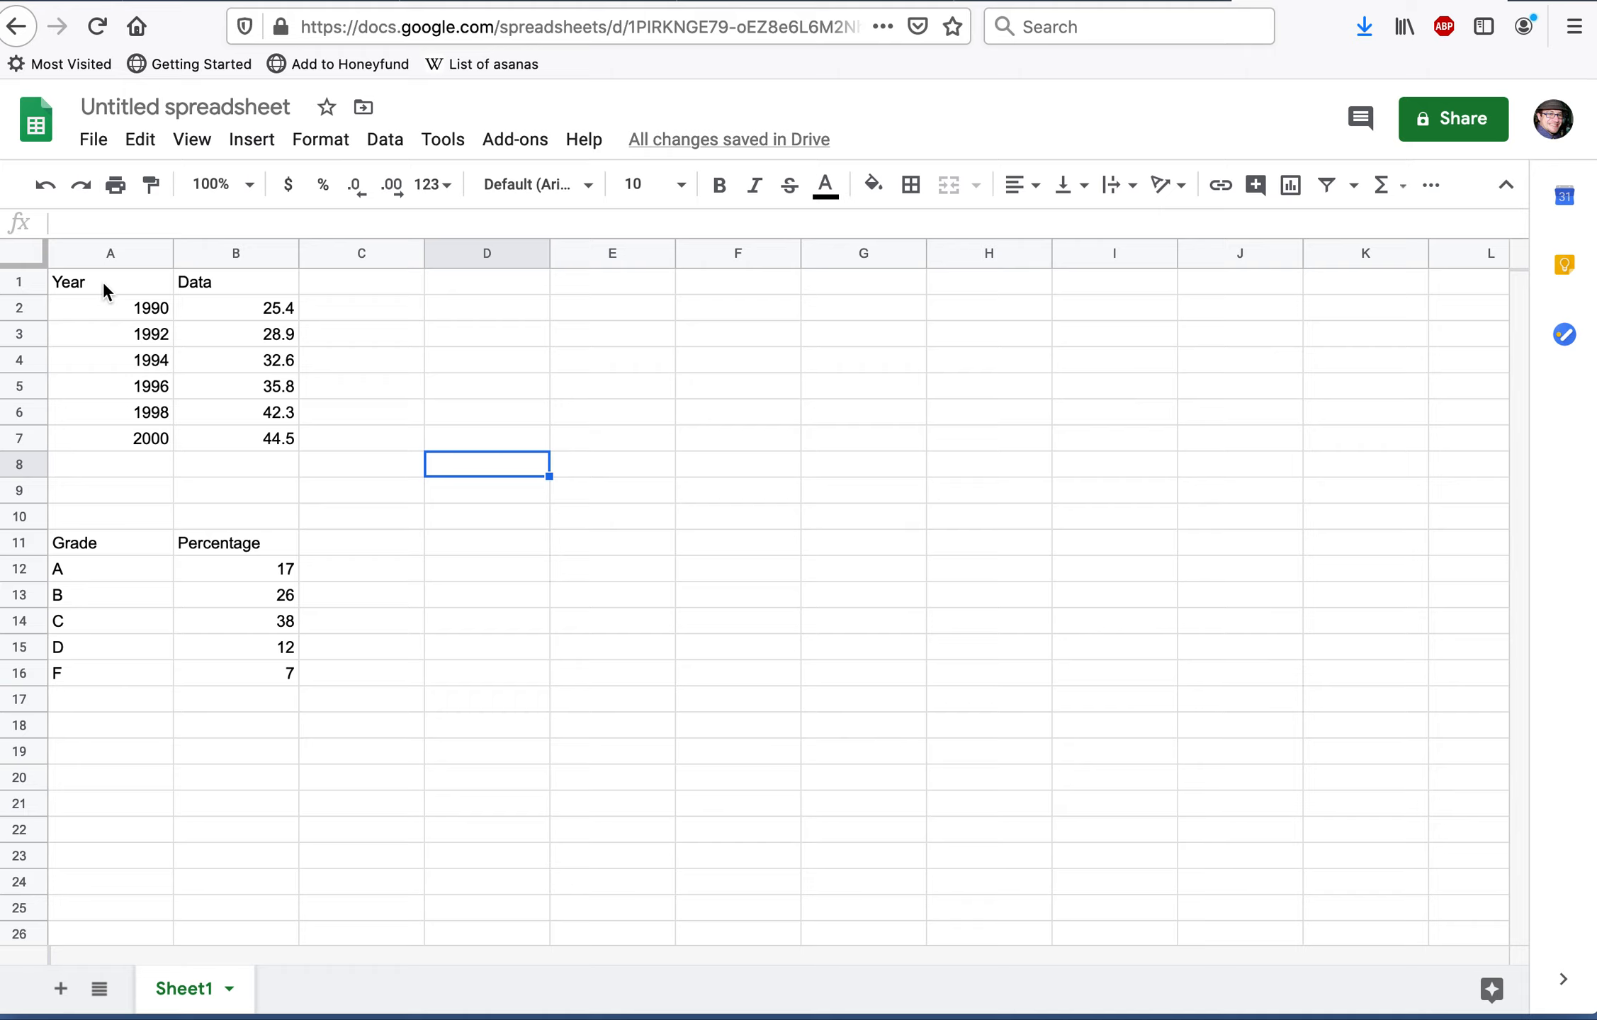
Step: Insert a chart from the year and data table in A1:B7 and place it beside the table
left_click_drag(102, 280, 257, 433)
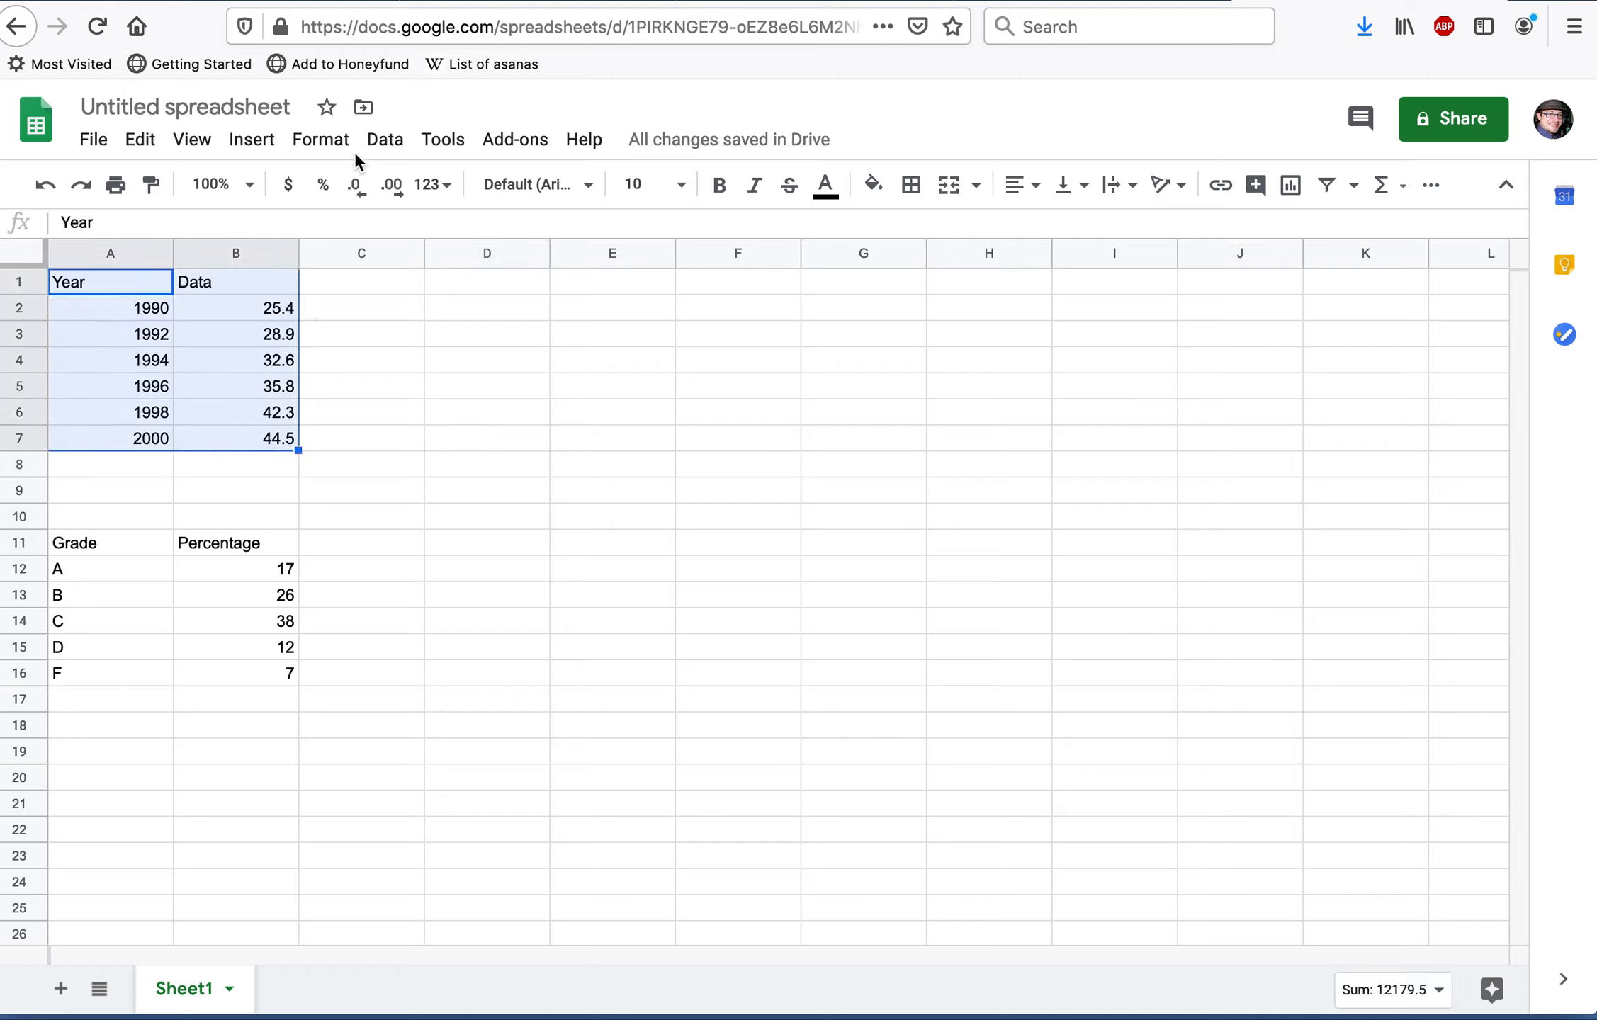
left_click(262, 141)
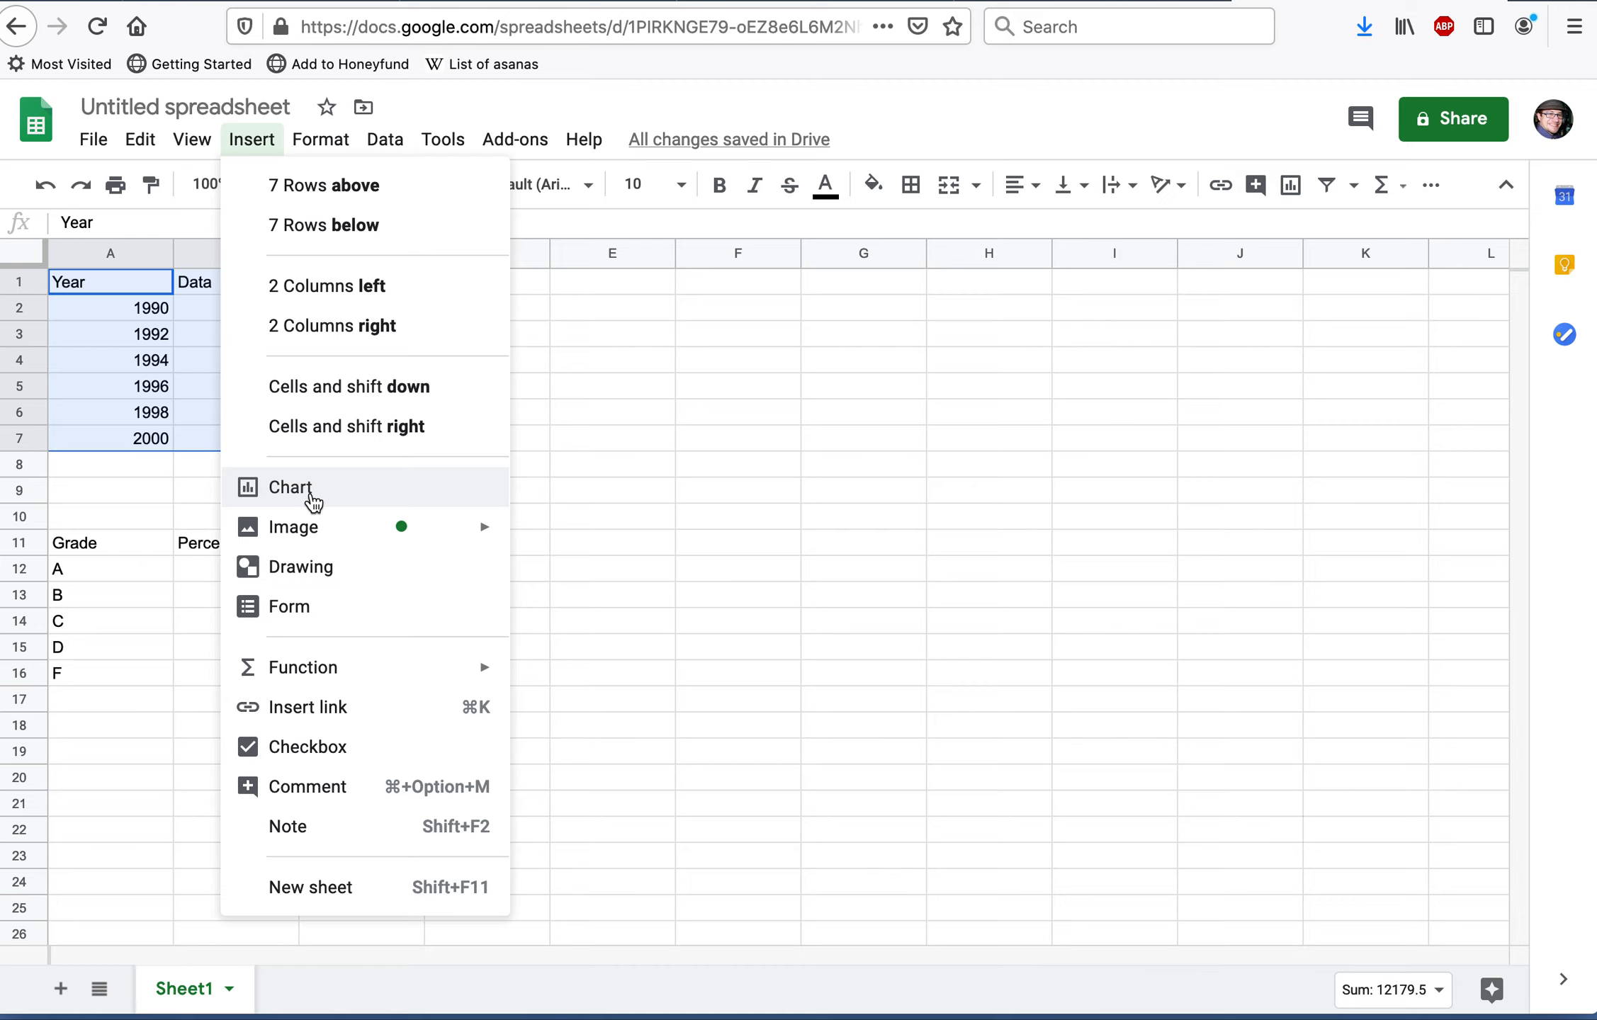
left_click(311, 494)
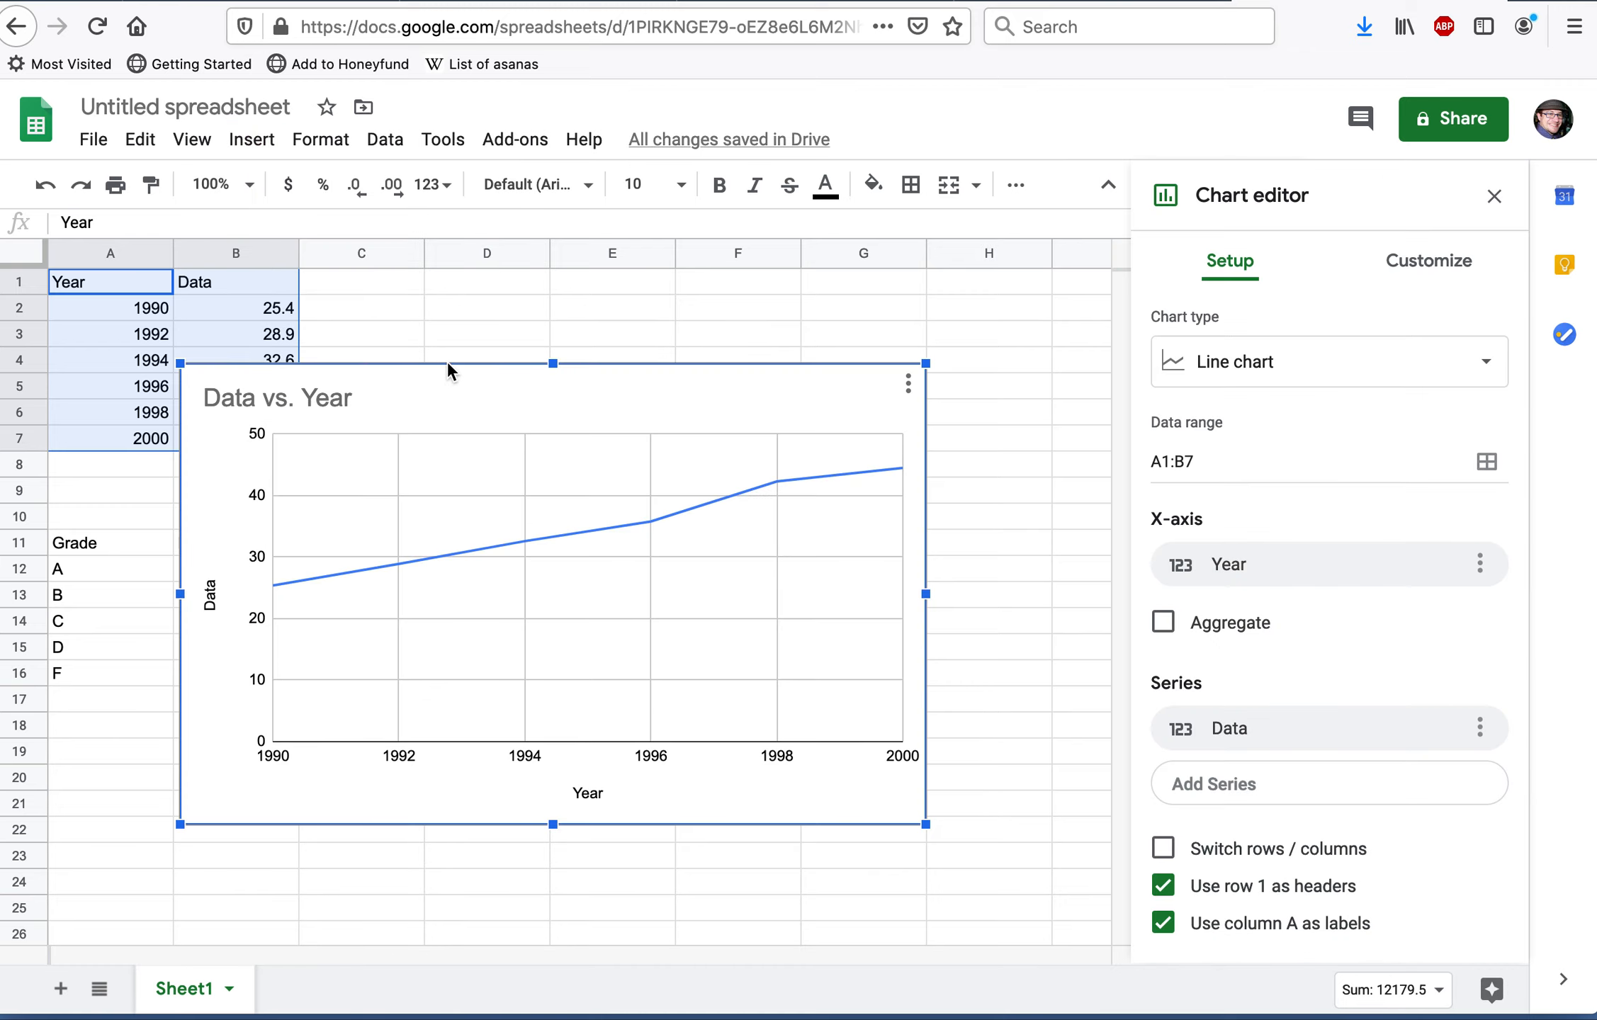
left_click_drag(446, 362, 617, 301)
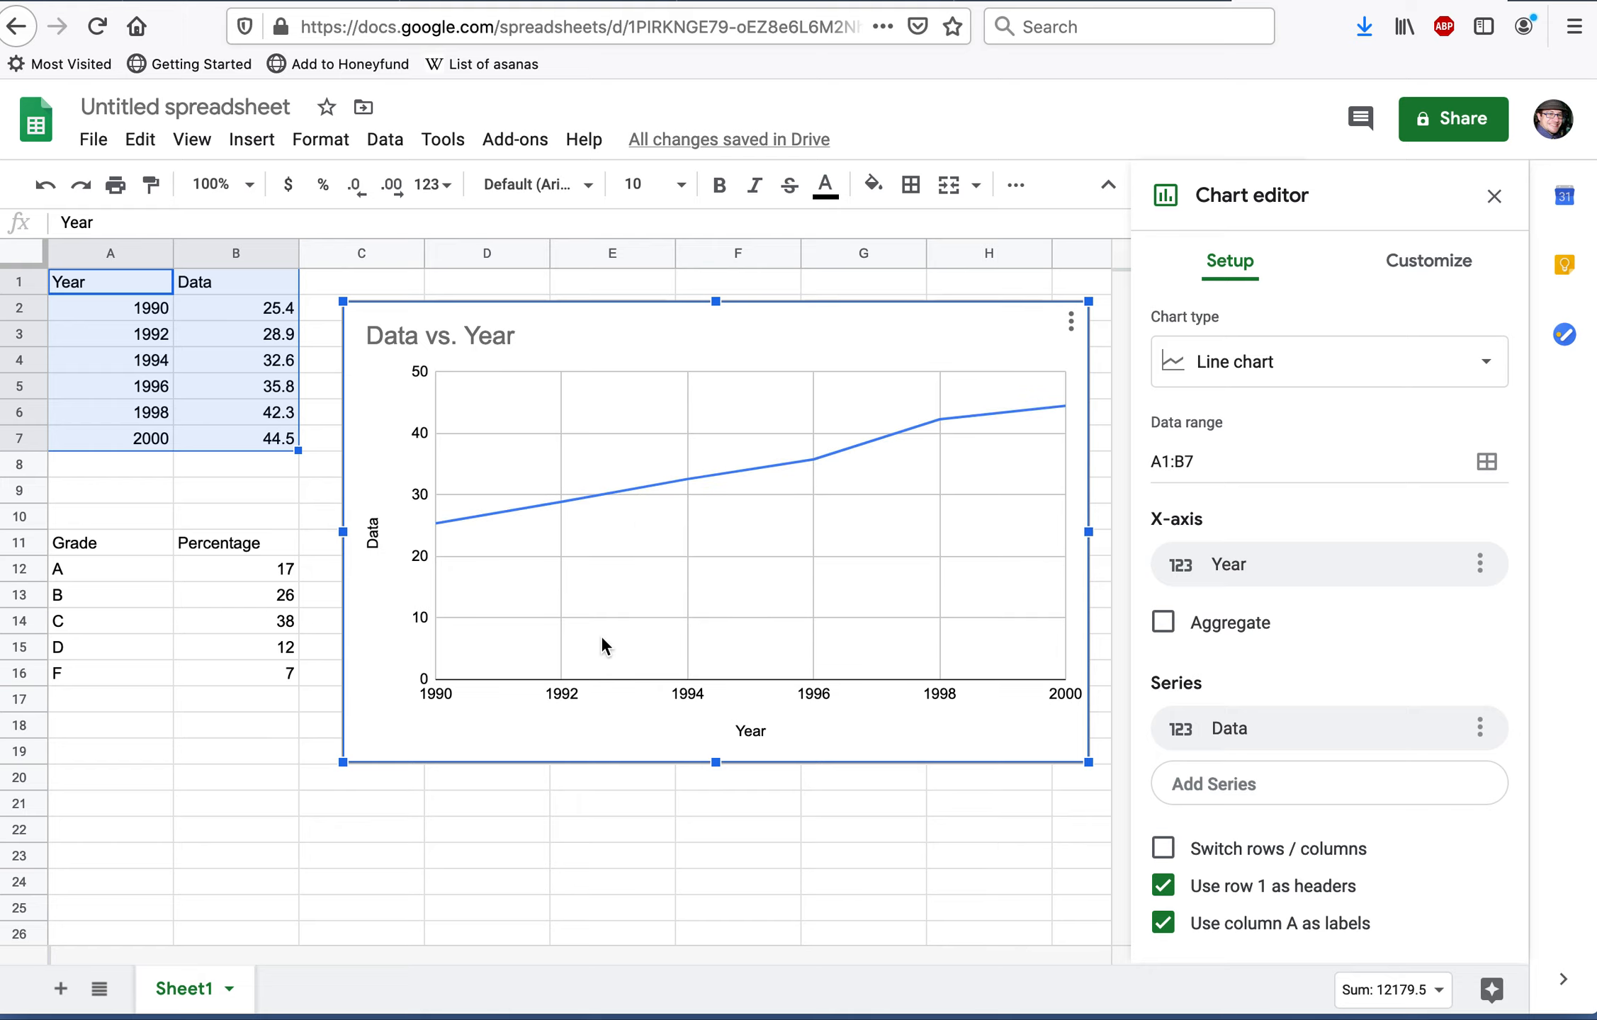
Step: Try the suggested Combo chart type for the chart, and switch it to a Column chart
left_click(1492, 381)
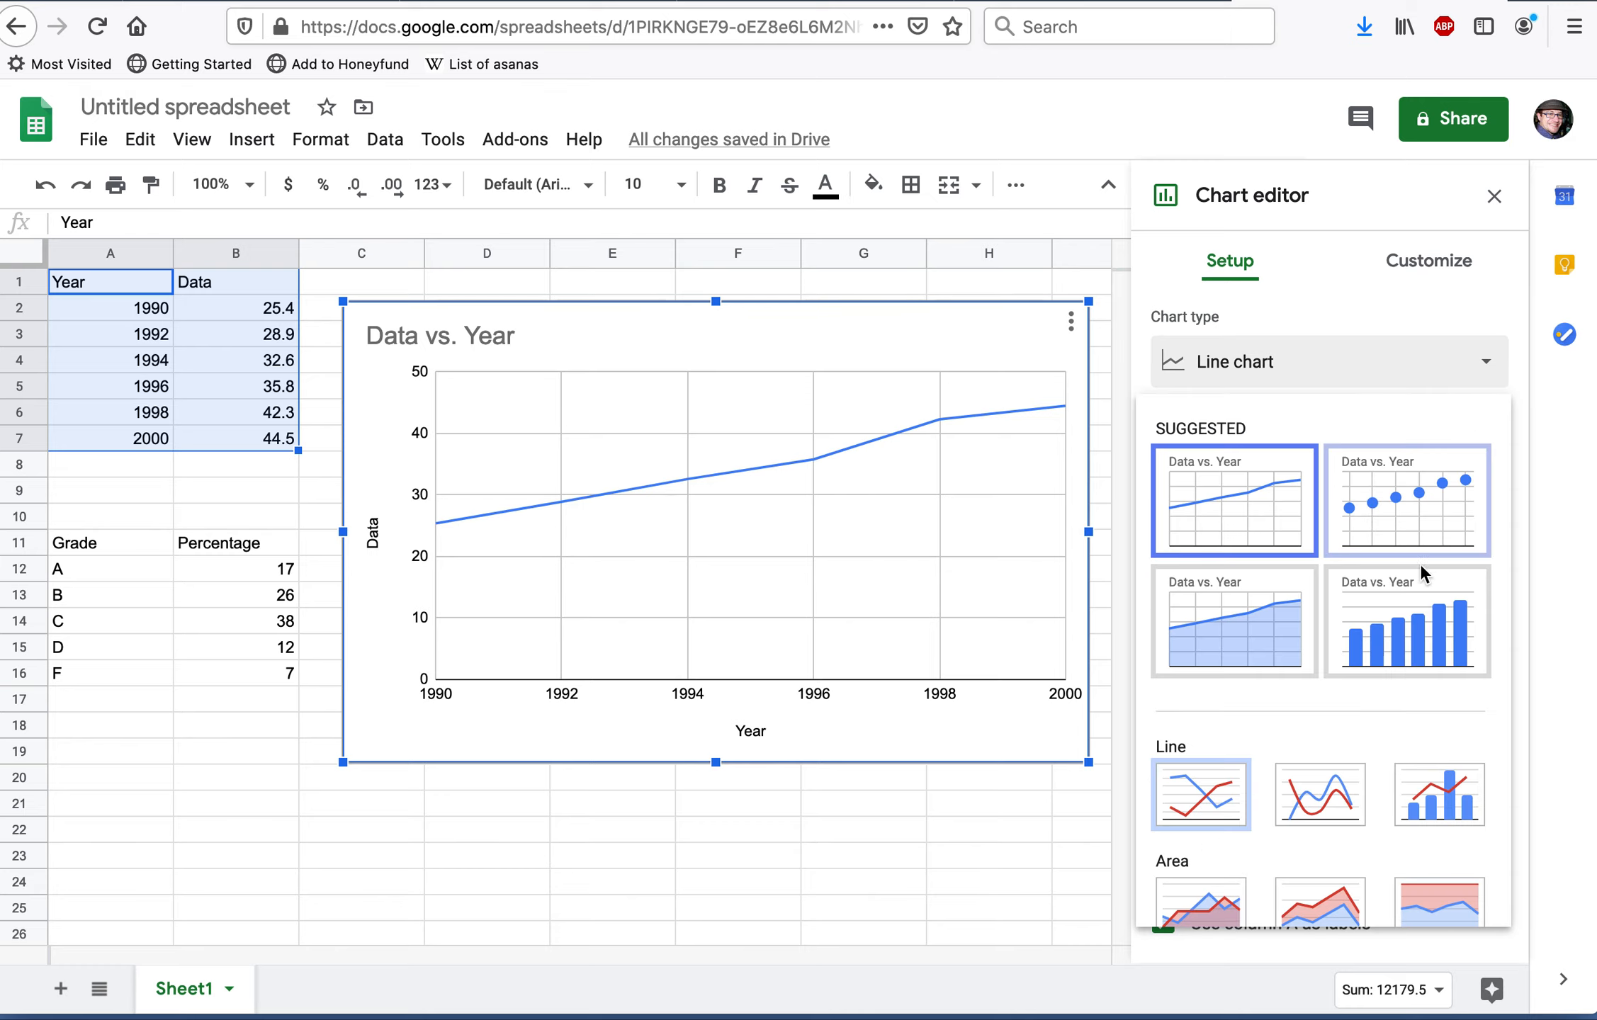
left_click(1398, 642)
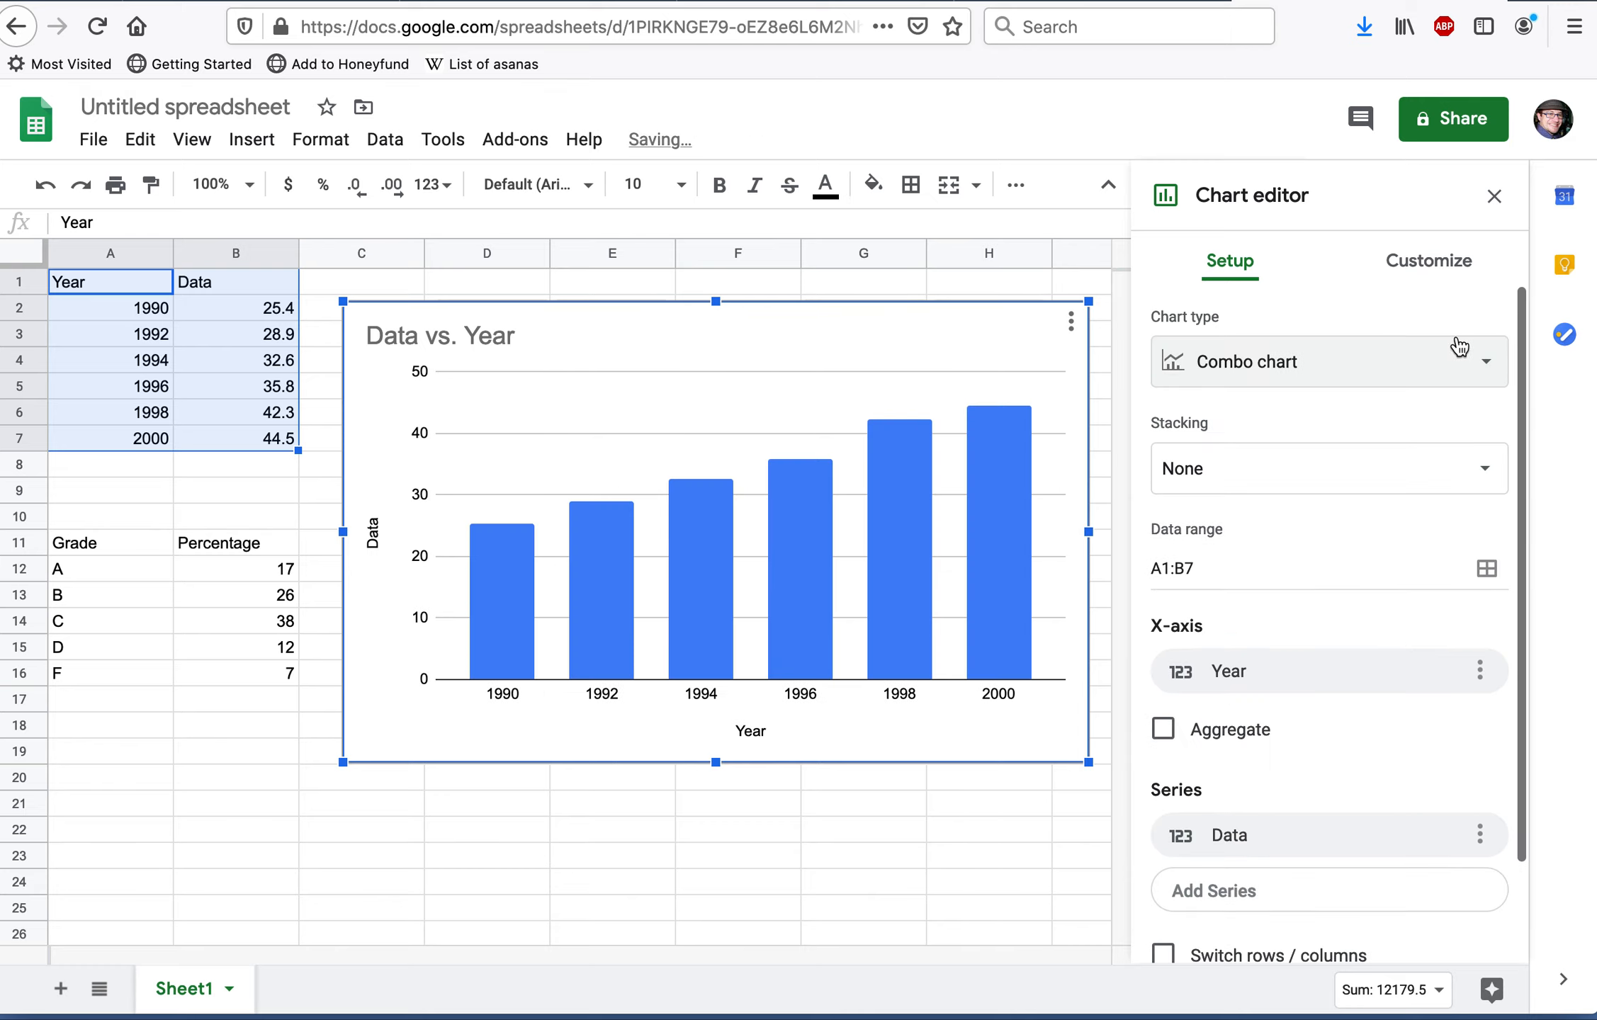
left_click(1483, 368)
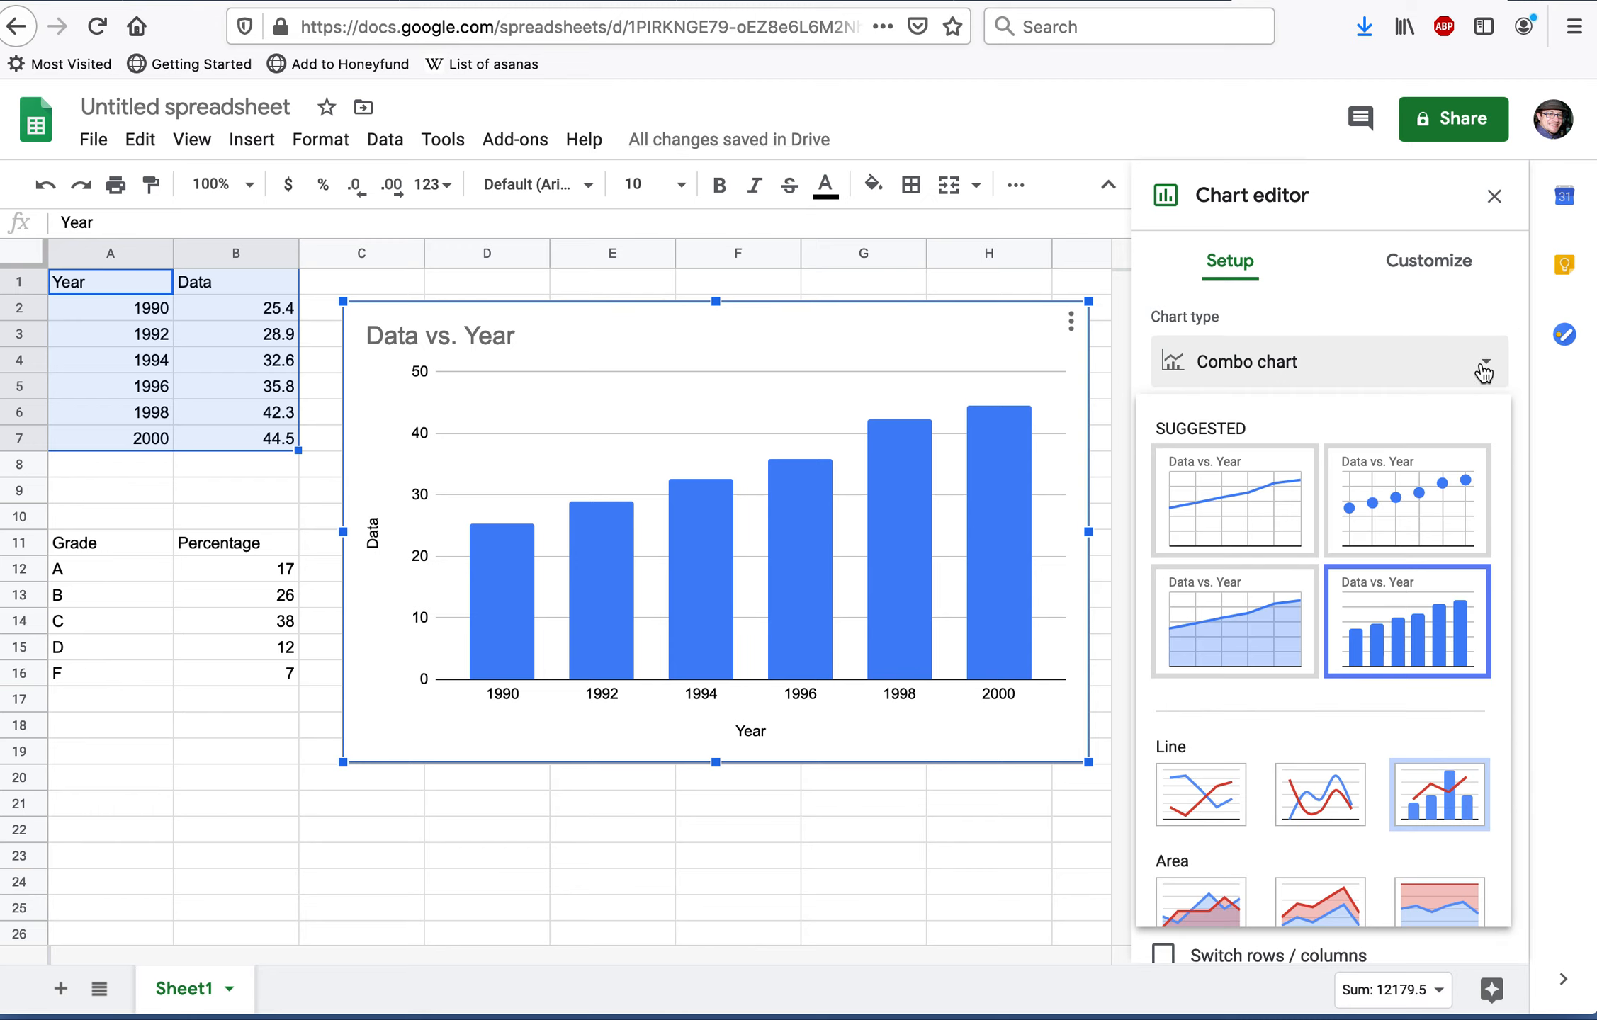
scroll(1348, 713, "down", 3)
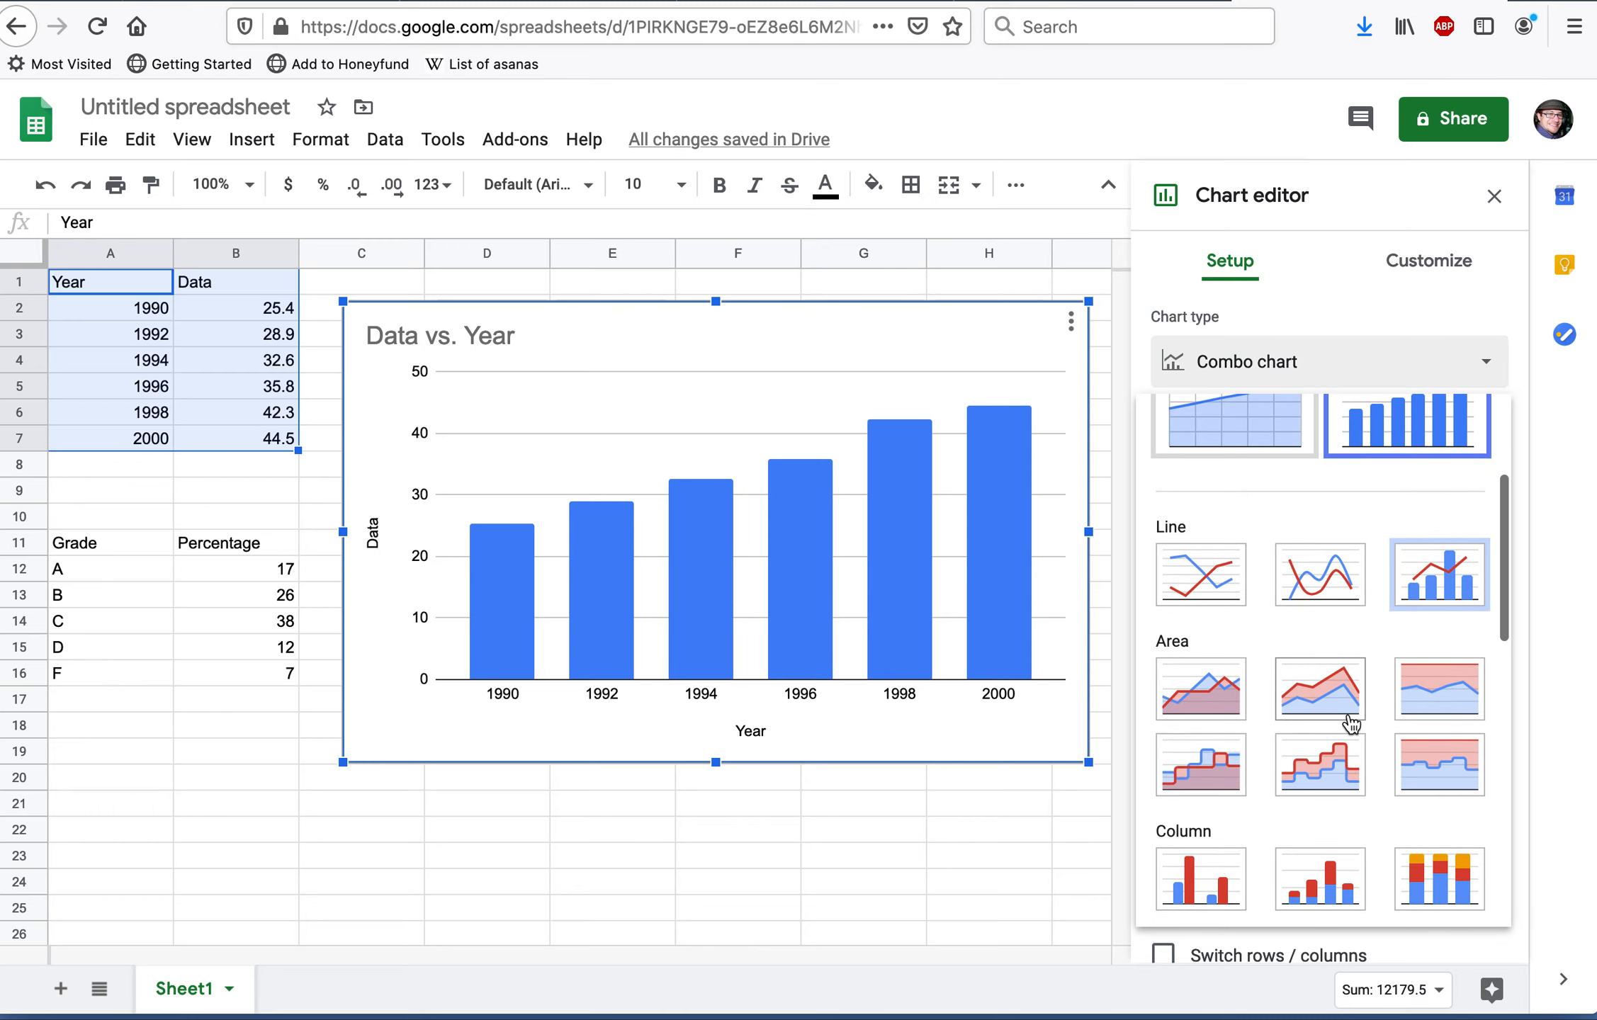
scroll(1350, 723, "down", 2)
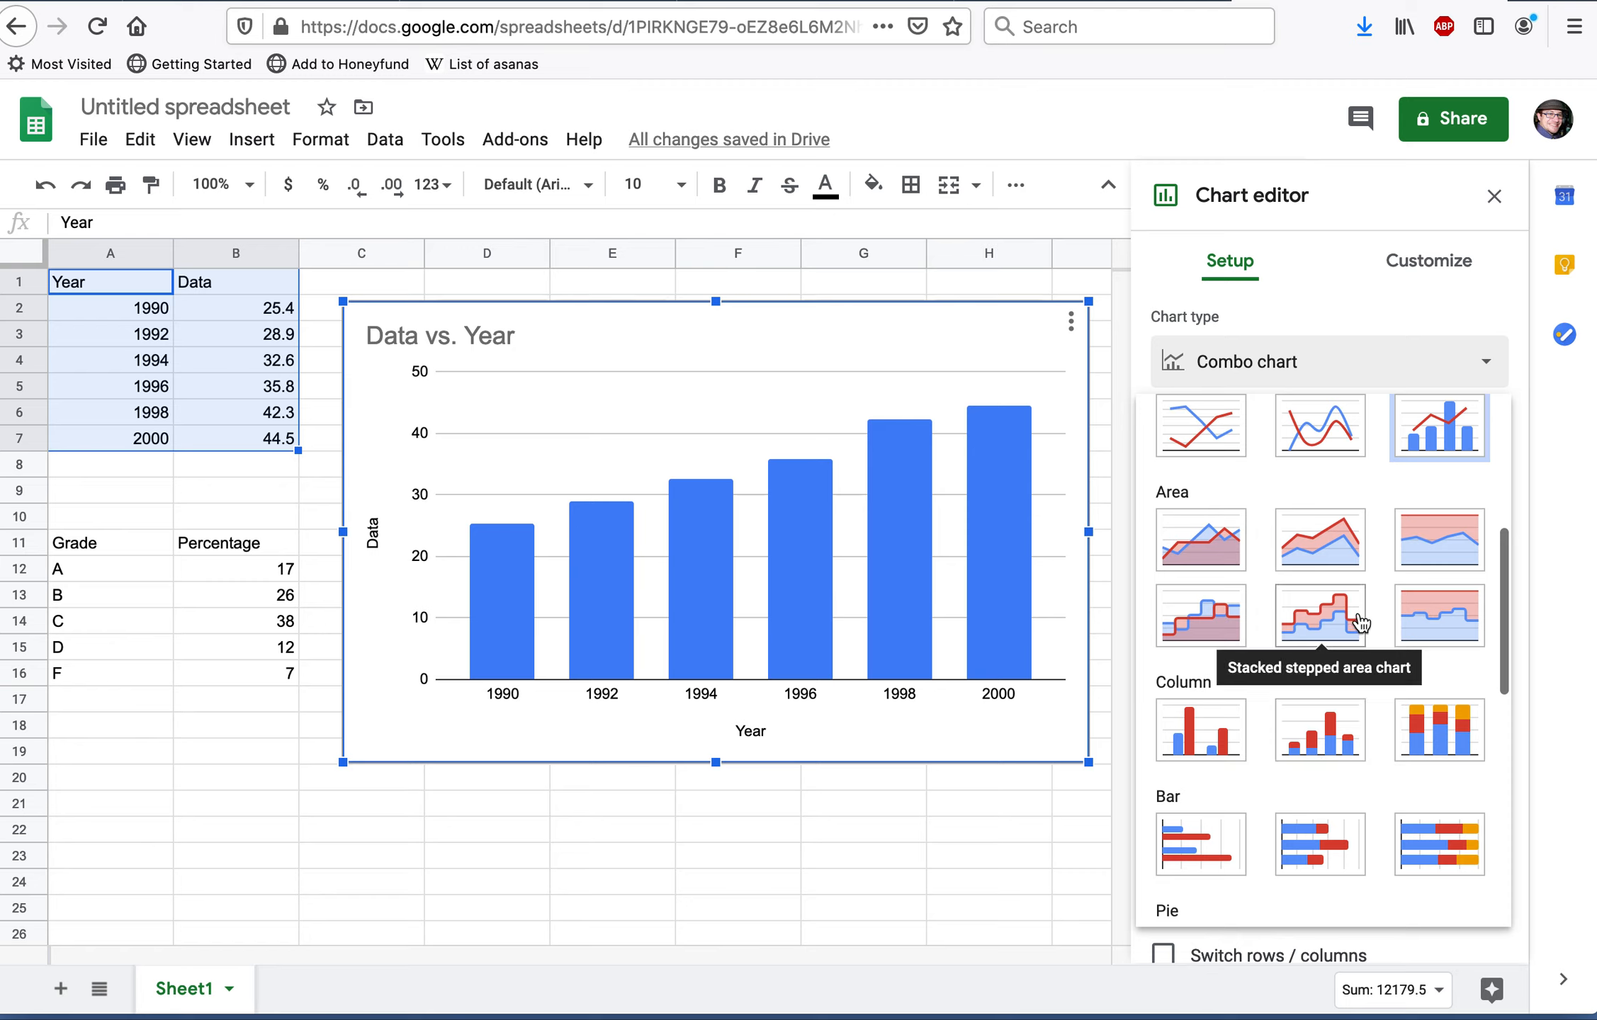
scroll(1332, 620, "down", 2)
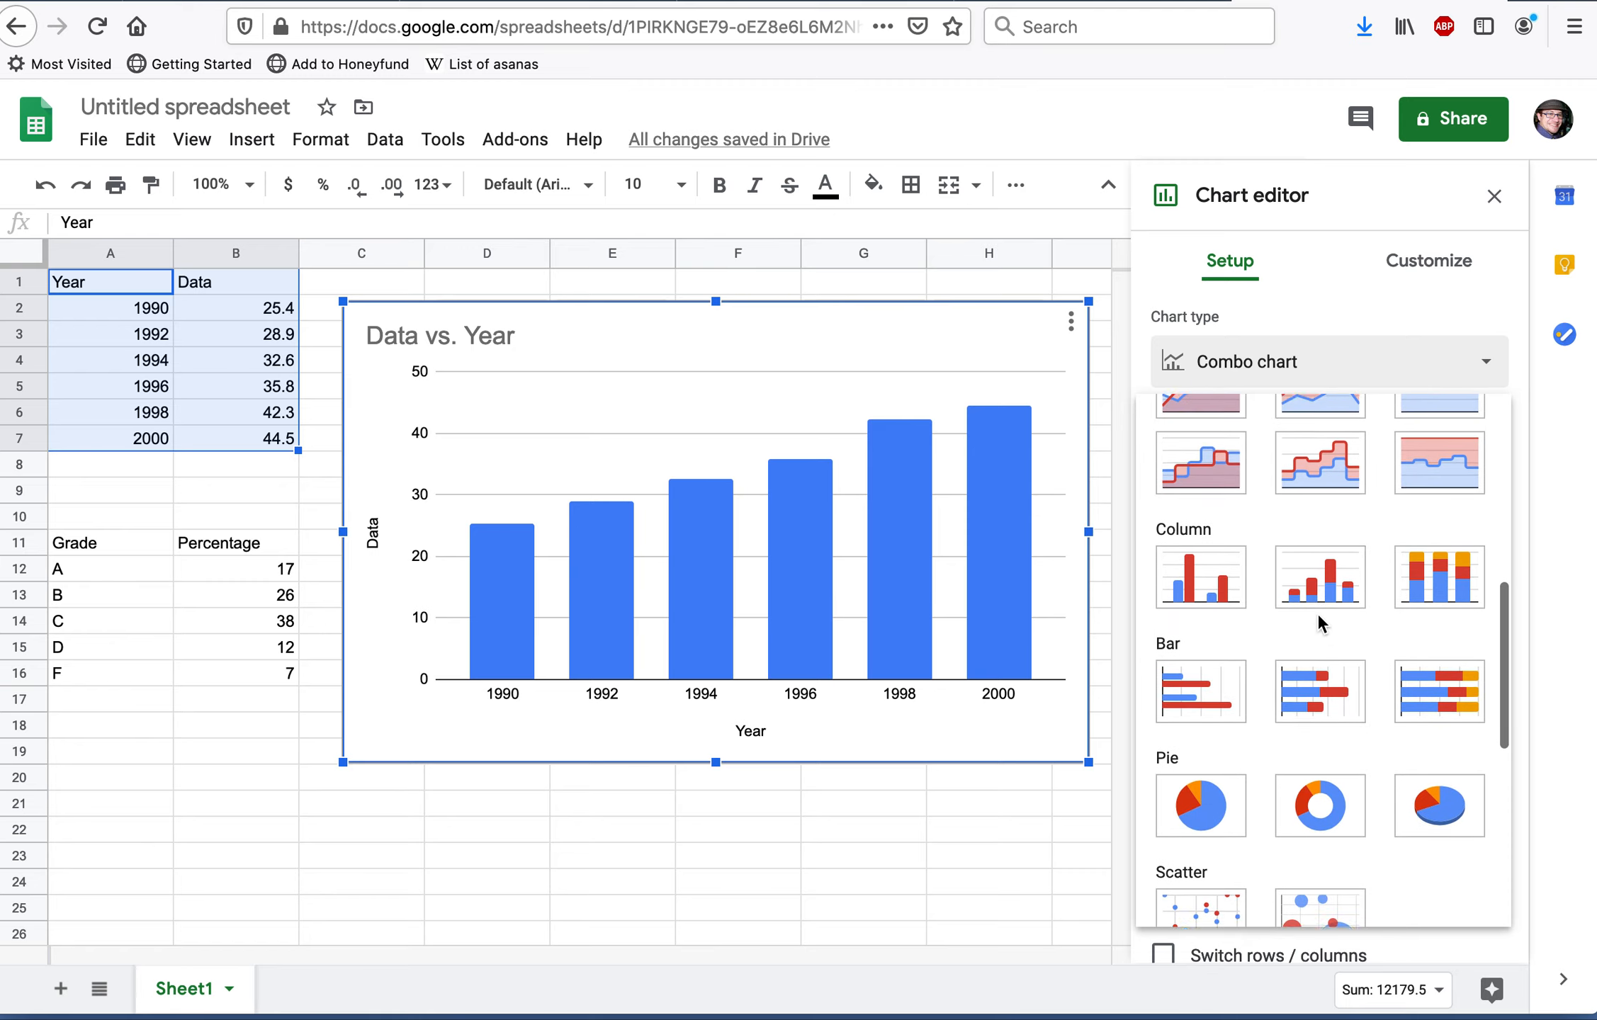
left_click(1208, 587)
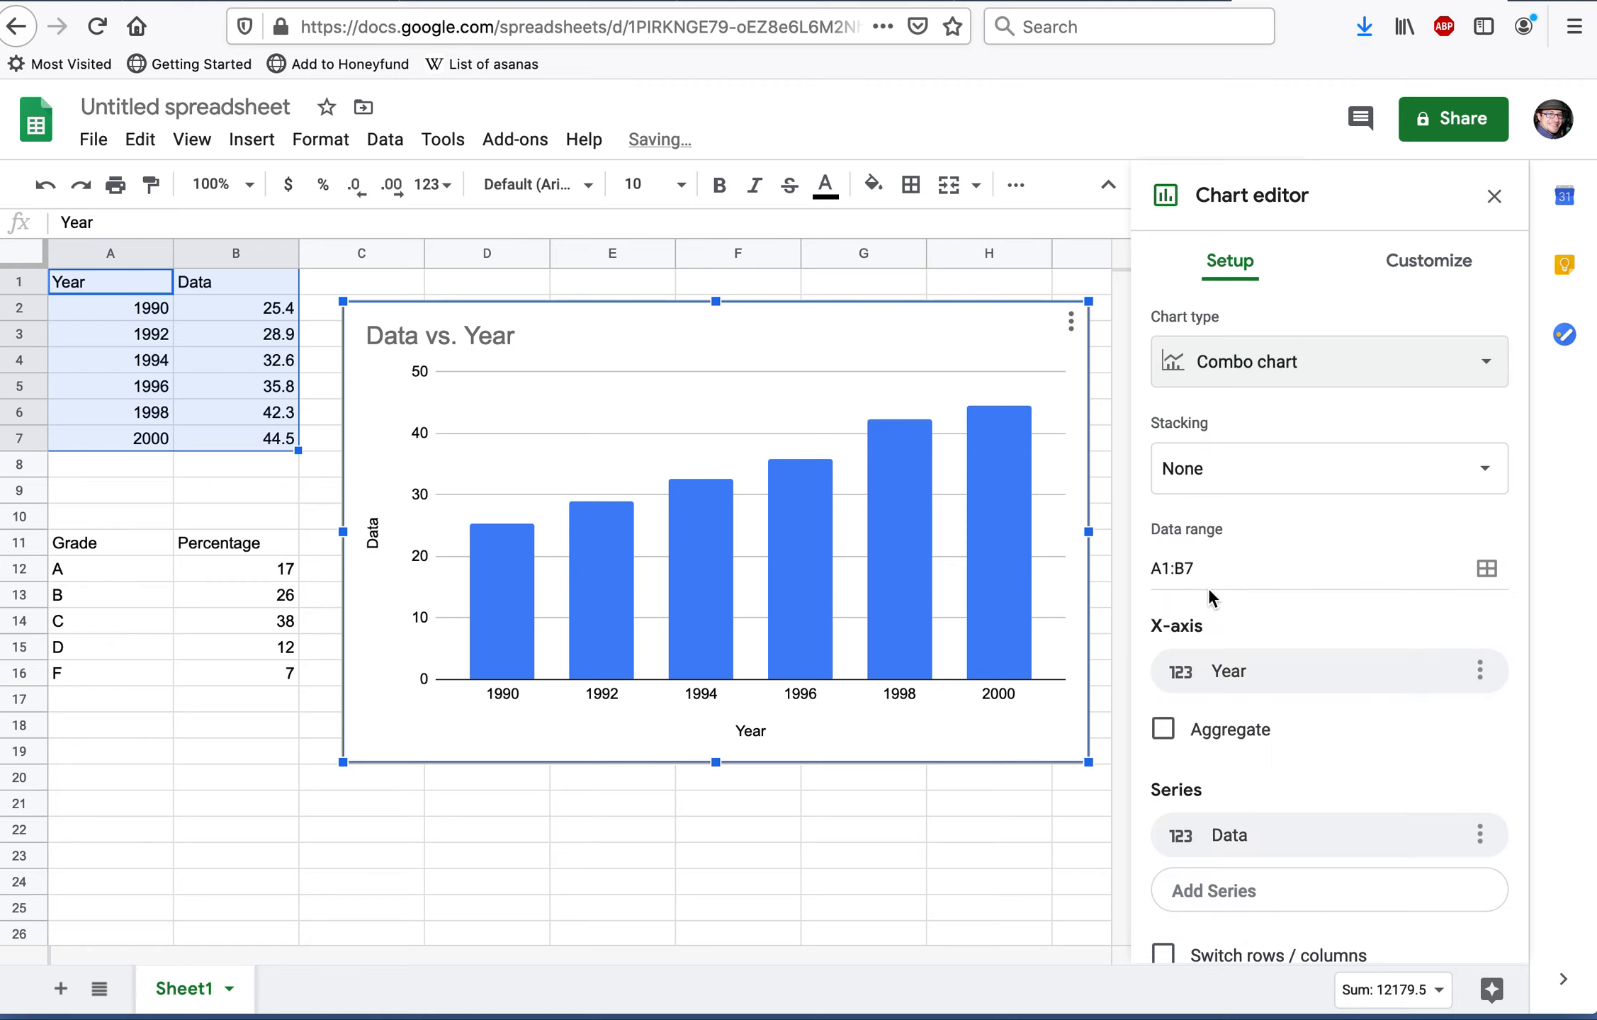
Step: Change the chart type to Stacked area chart
left_click(1349, 377)
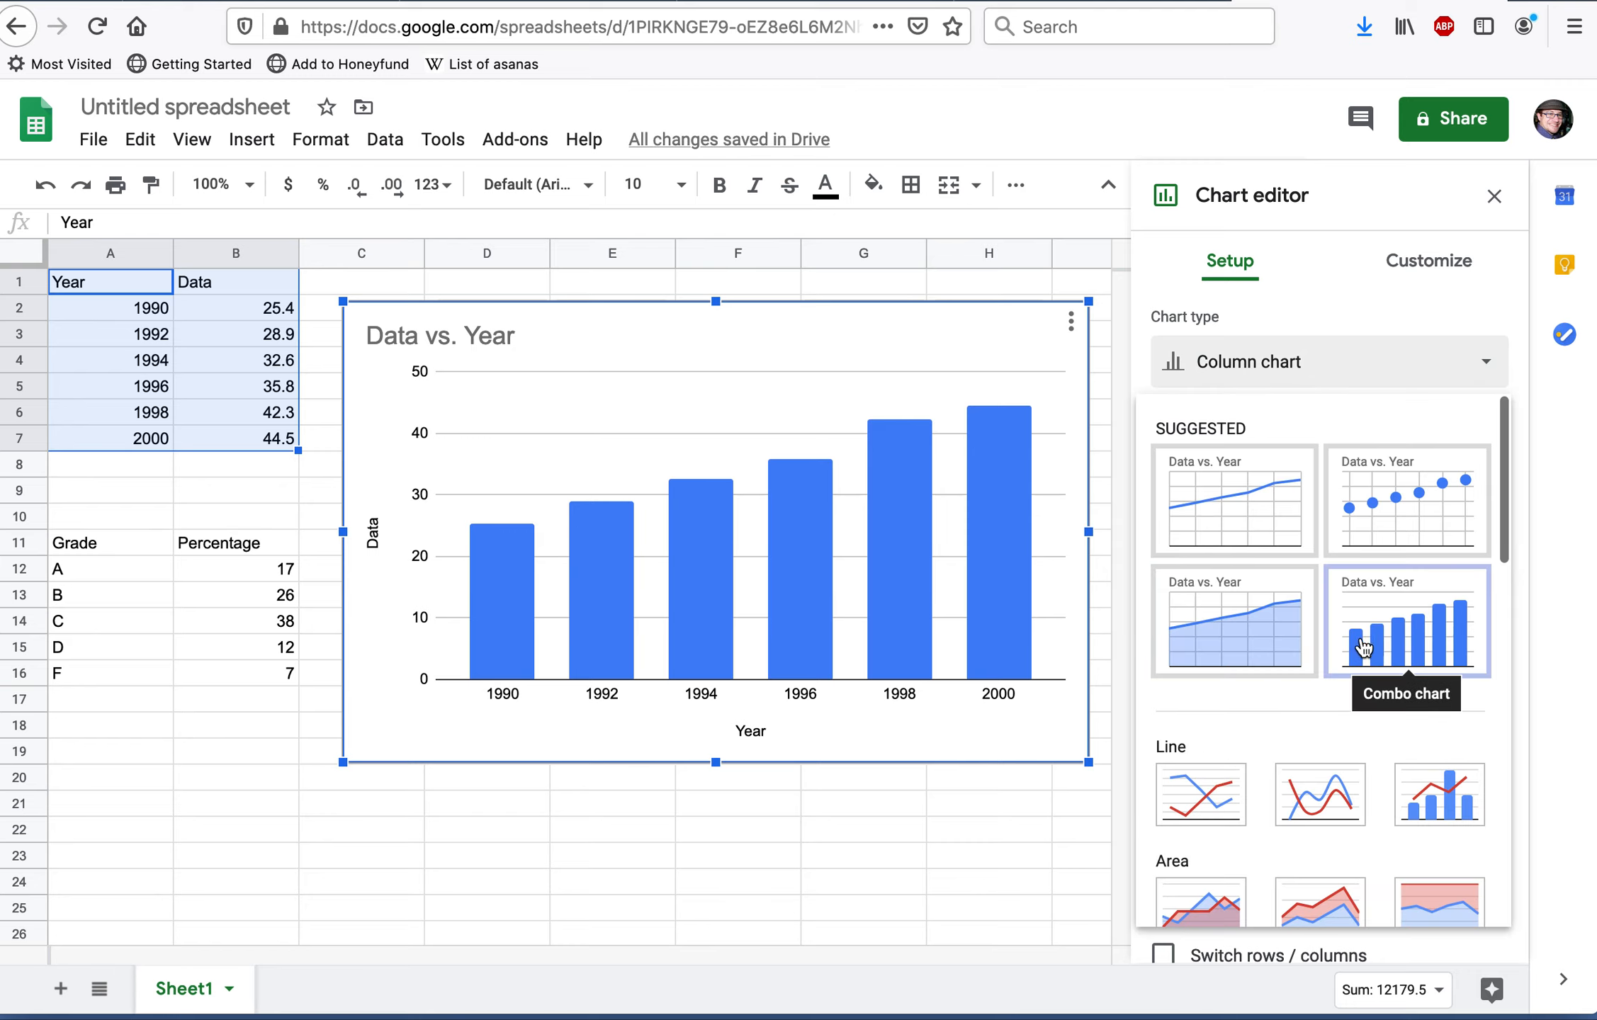
scroll(1355, 696, "down", 3)
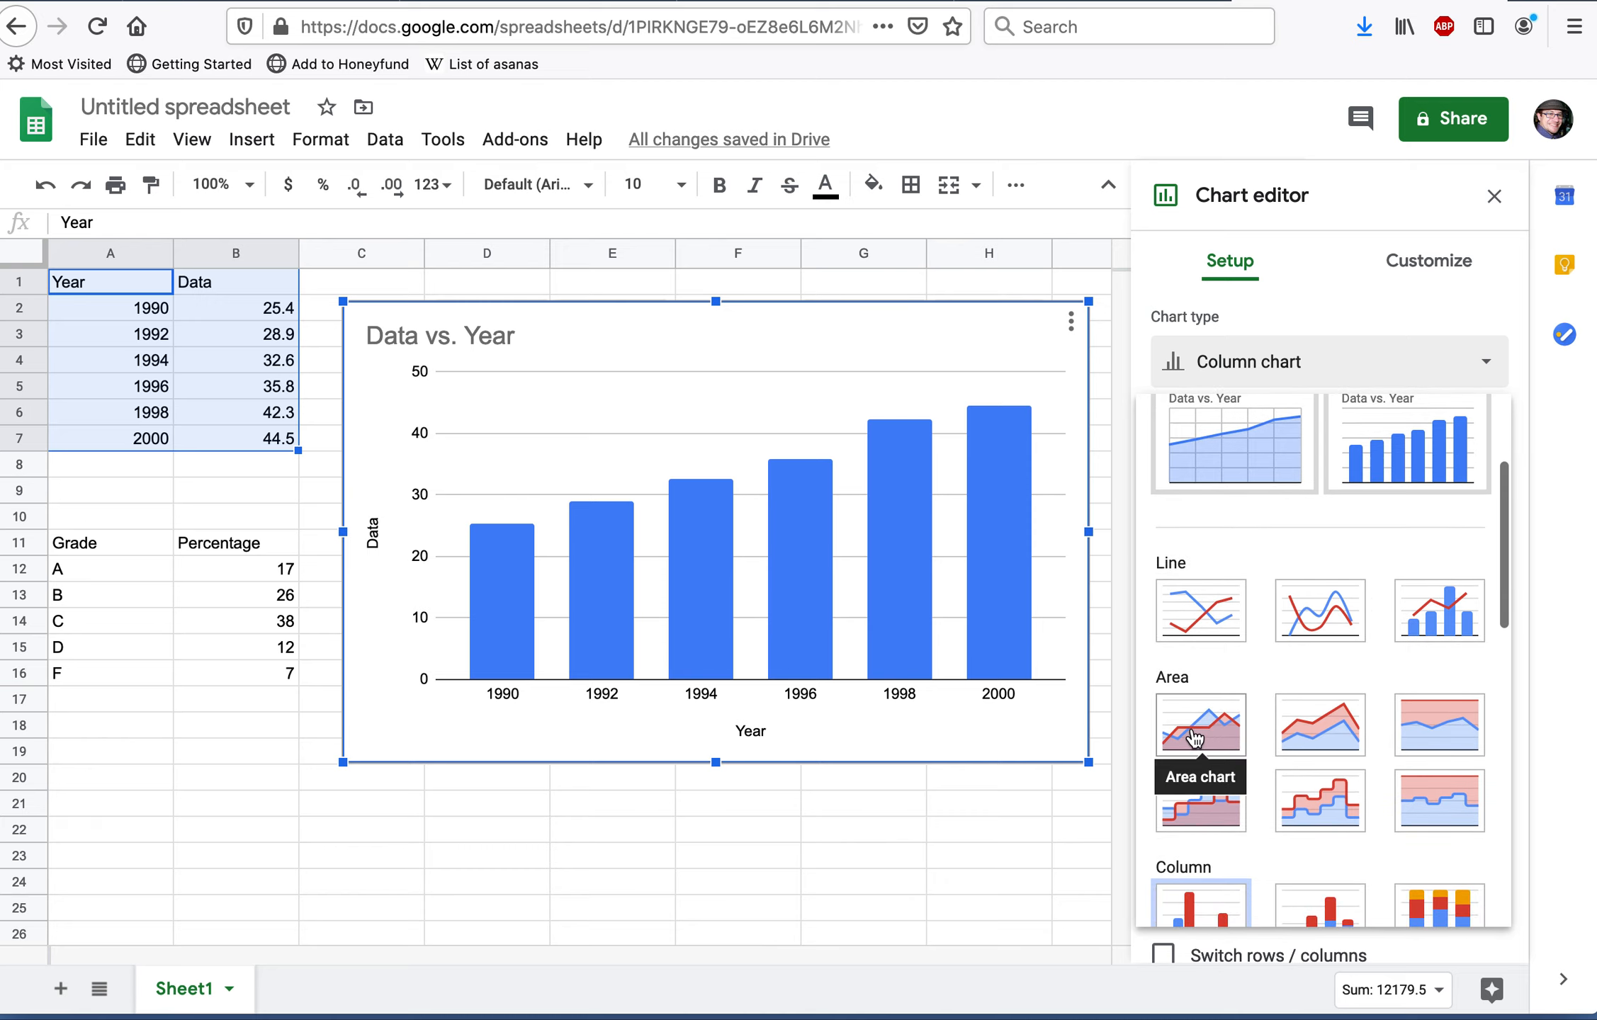
left_click(1333, 735)
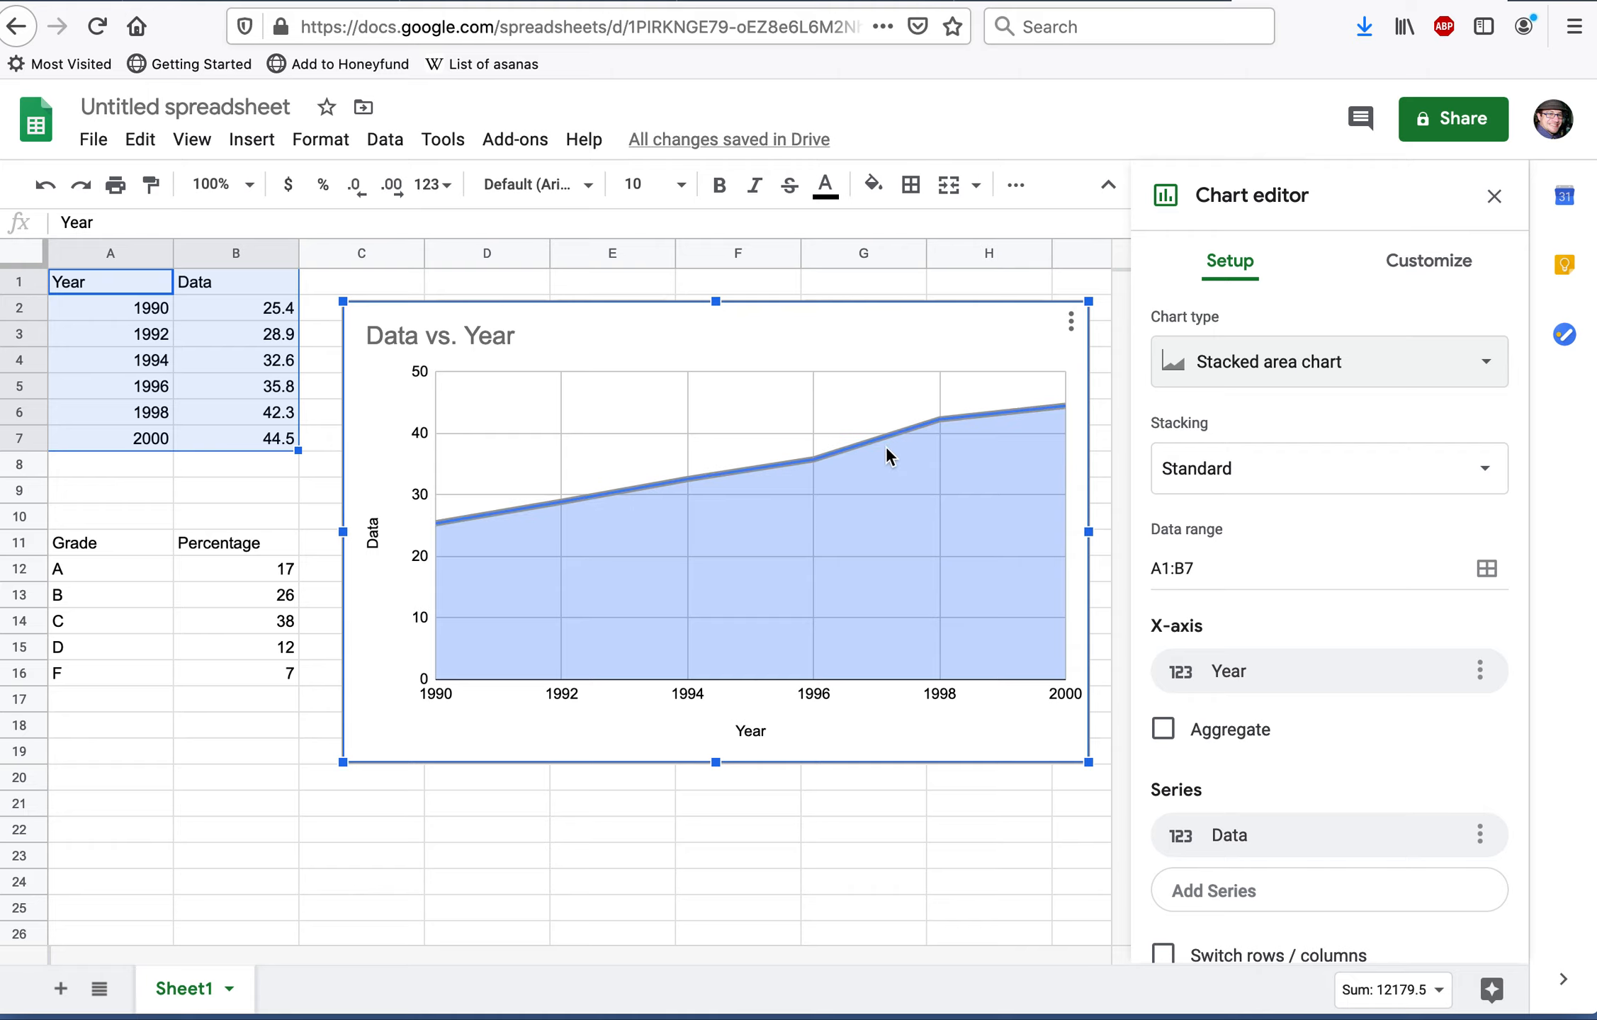
left_click(1454, 371)
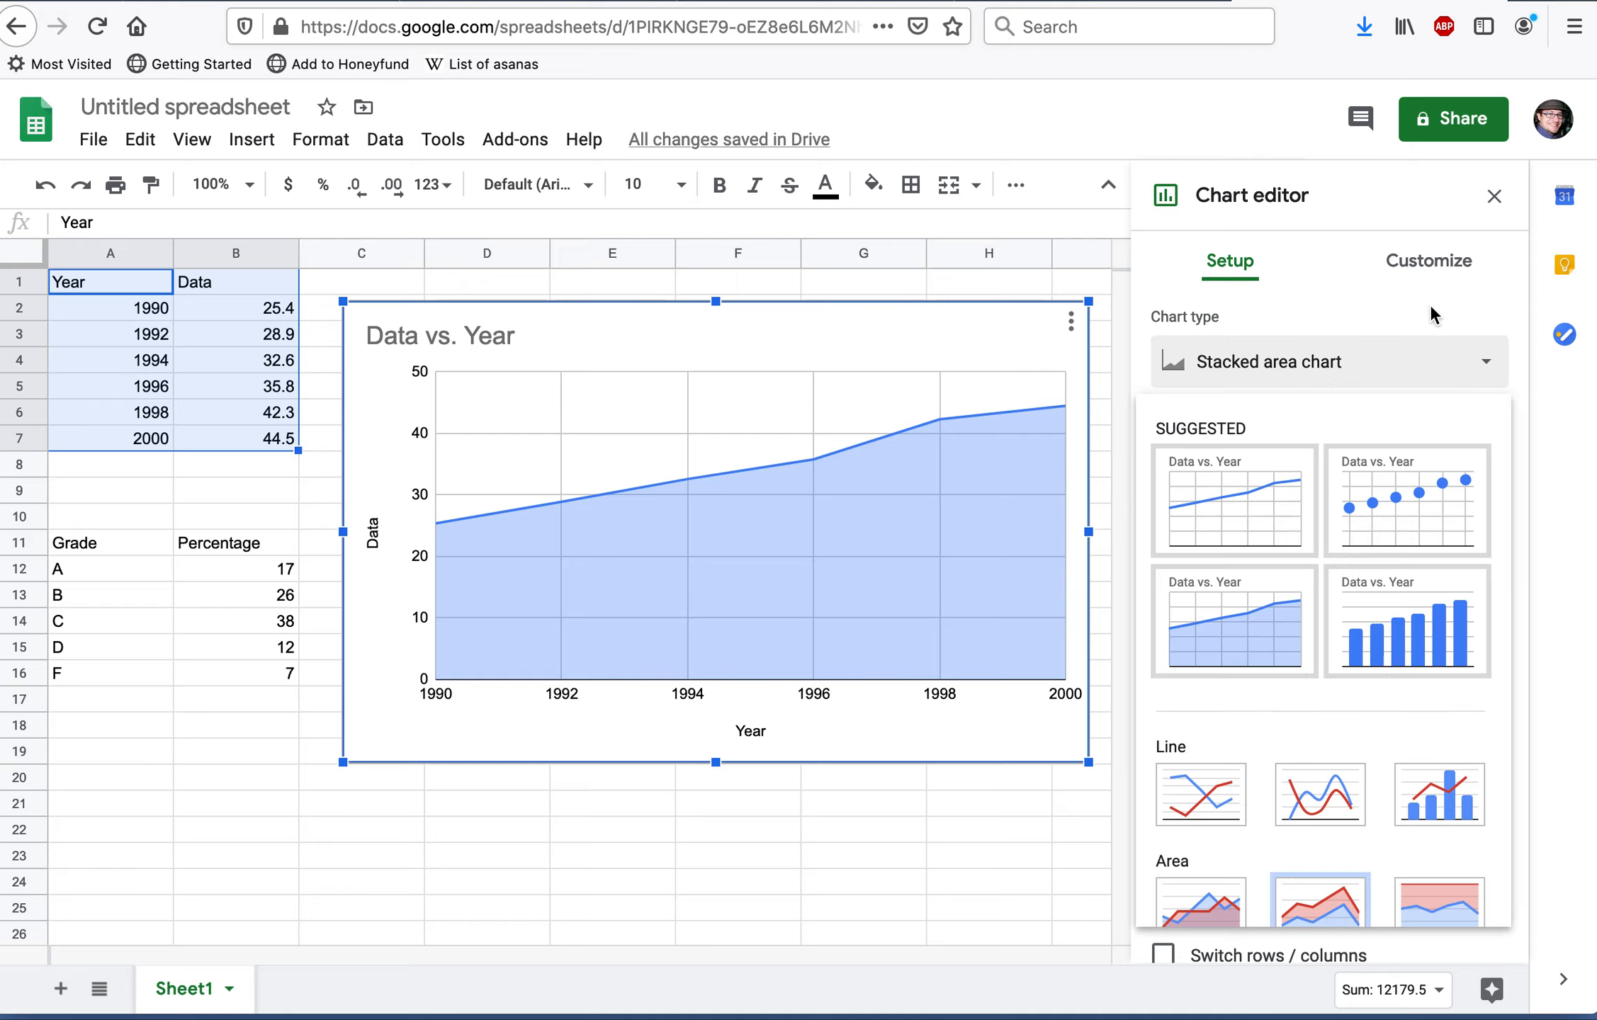
left_click(1421, 270)
Step: Change the chart title to "Data from 1990-2000"
left_click(1421, 271)
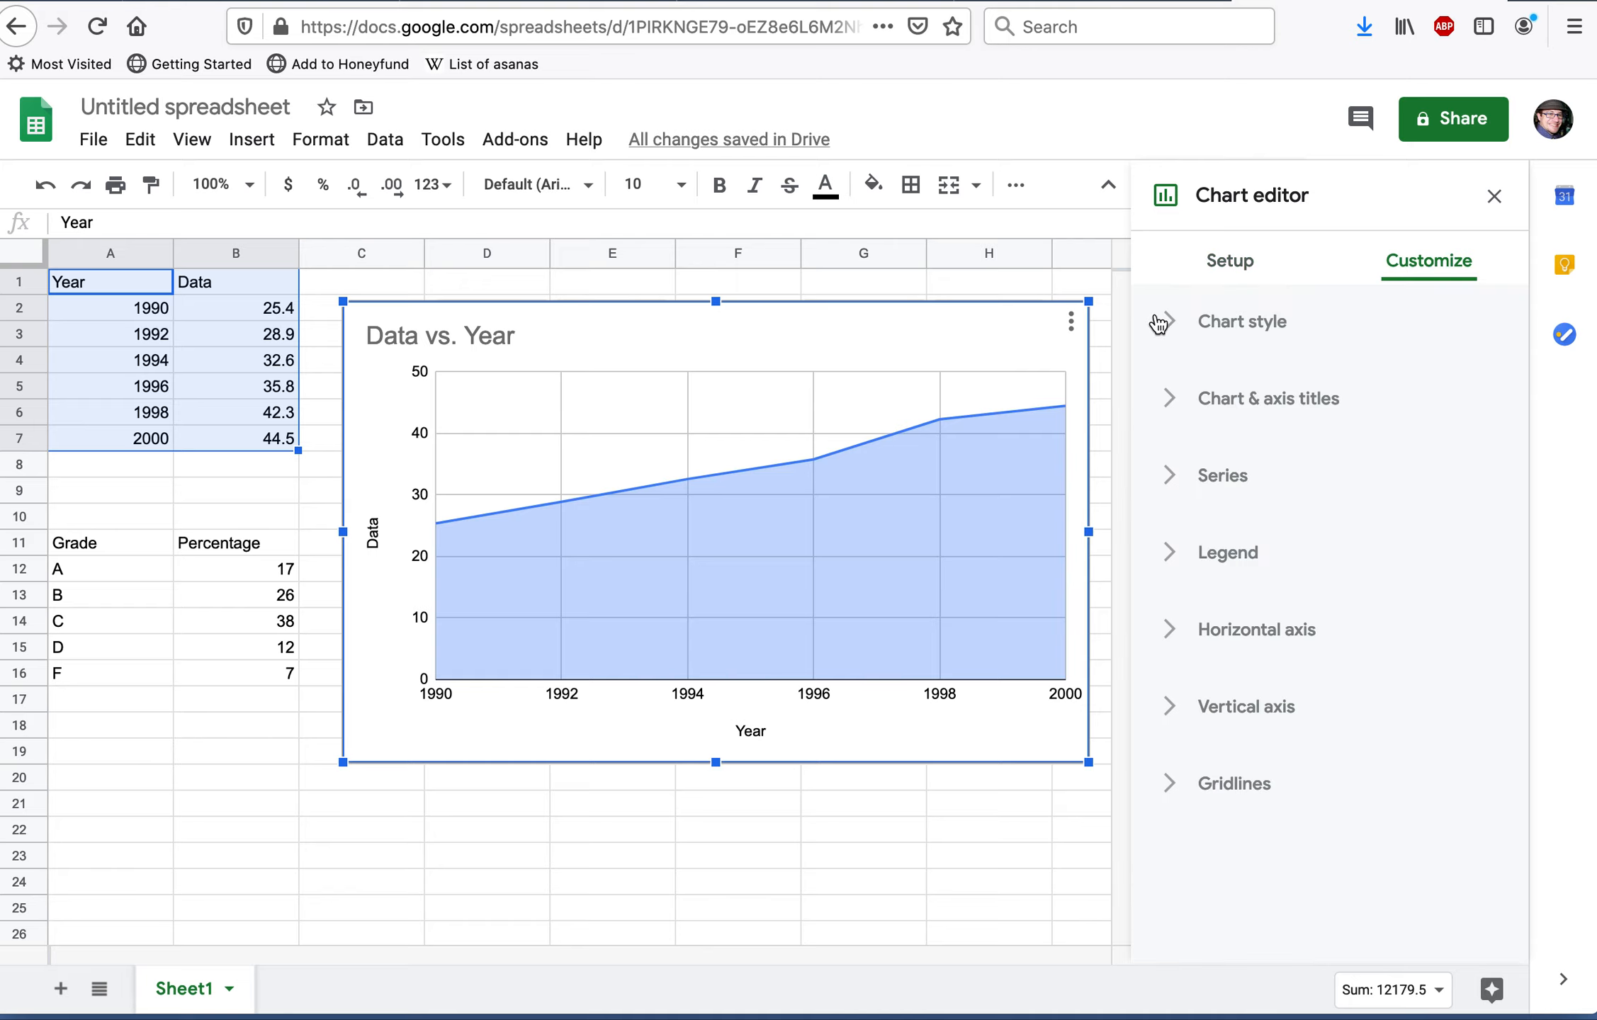
left_click(1166, 399)
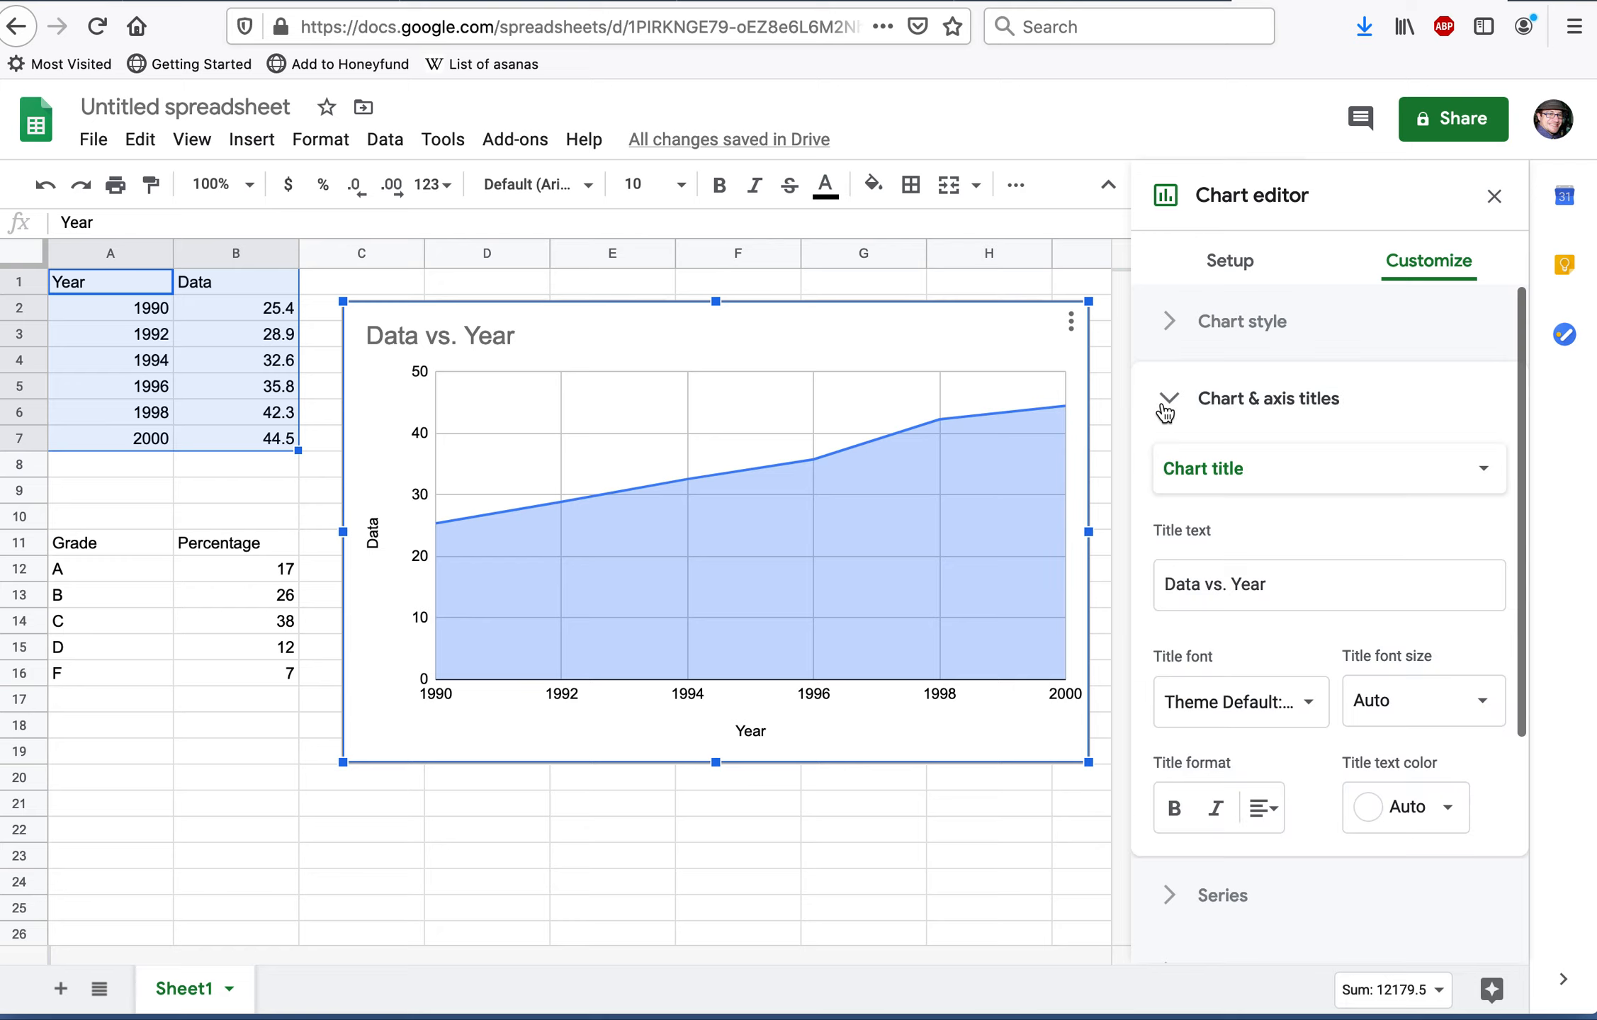
left_click(1210, 600)
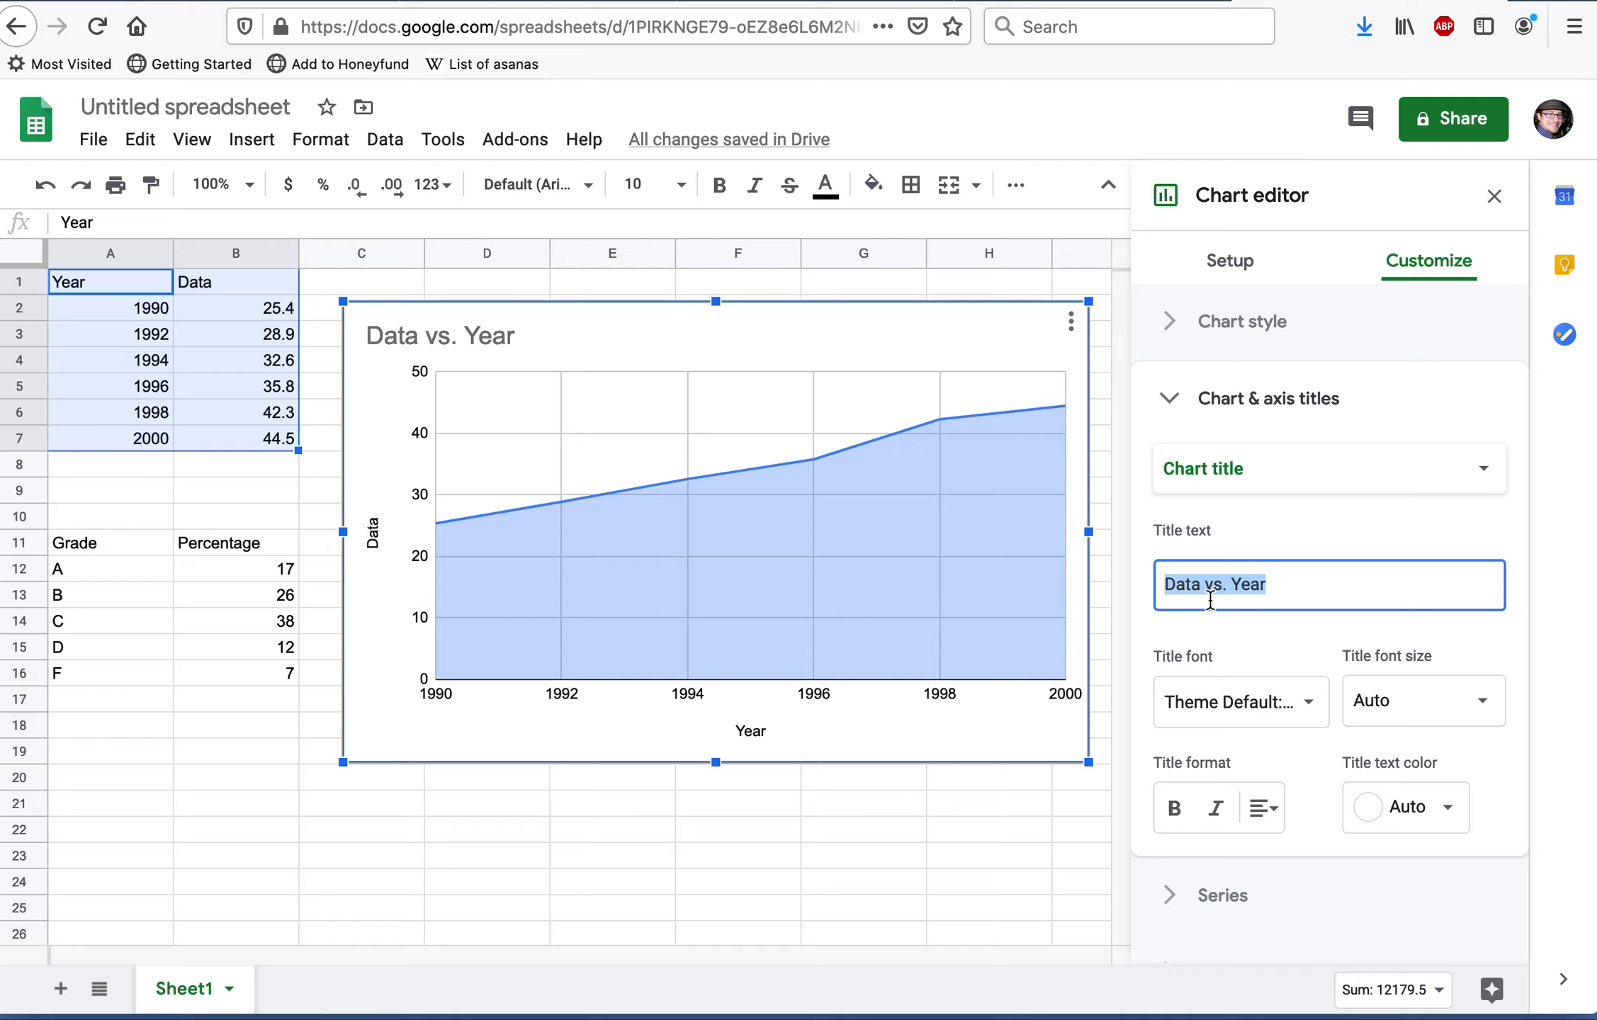
type("Data")
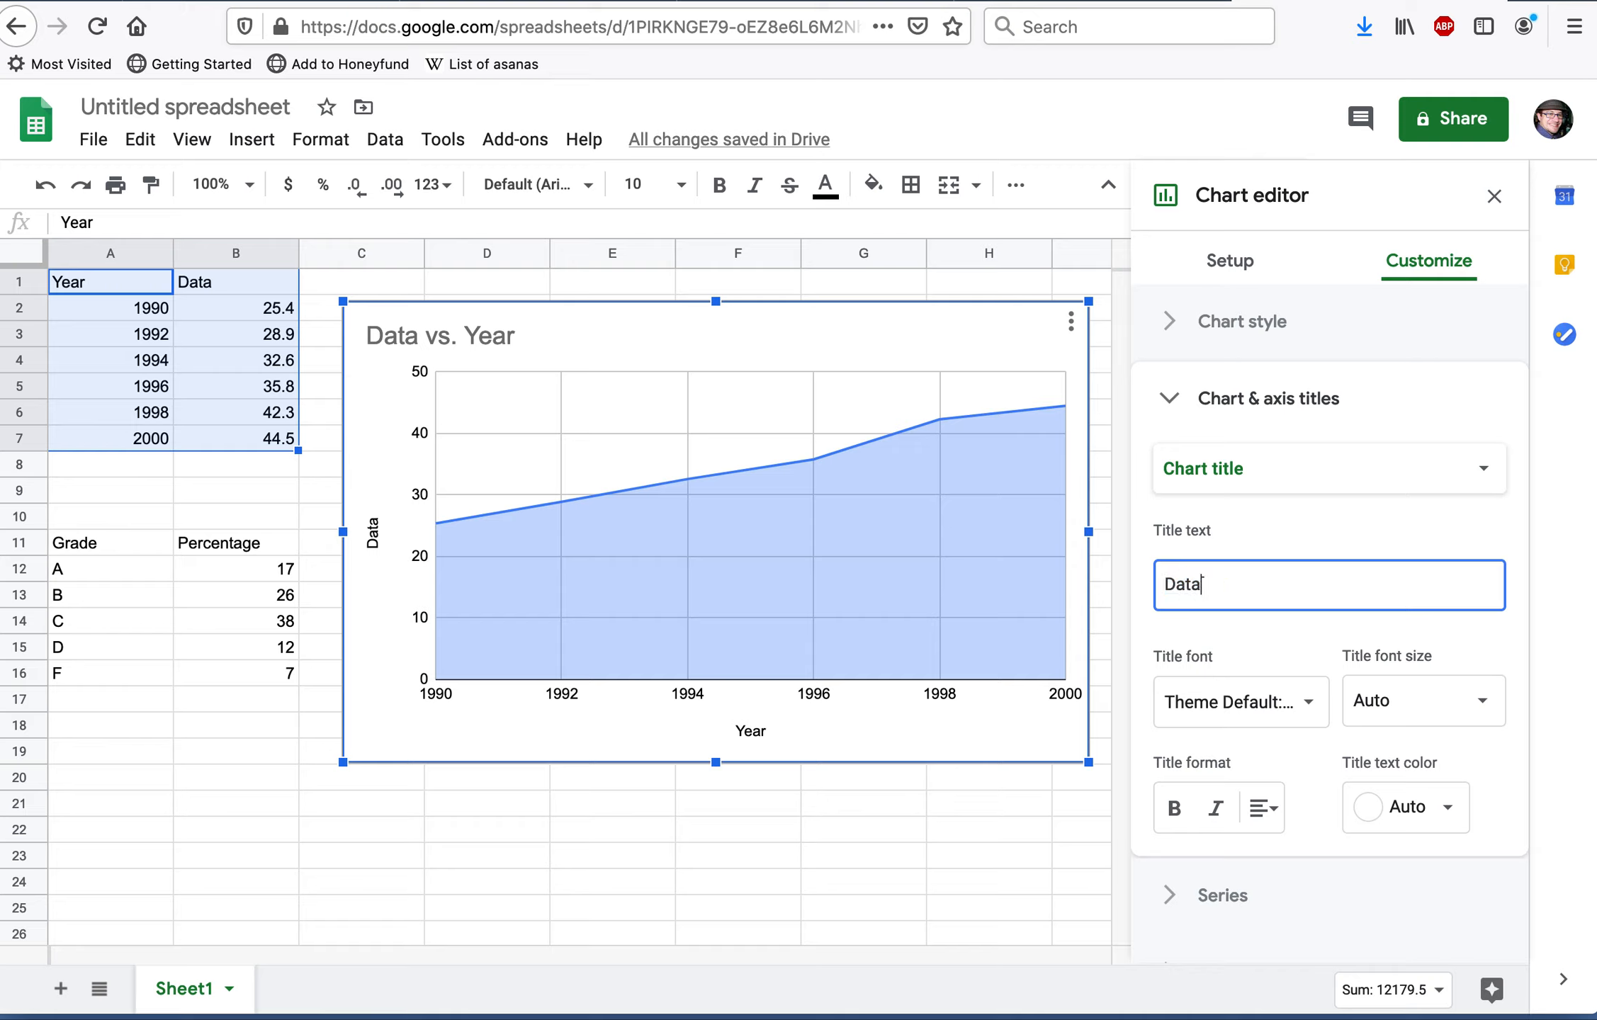
type(" from year")
key("BackSpace")
key("BackSpace")
key("BackSpace")
type("1990")
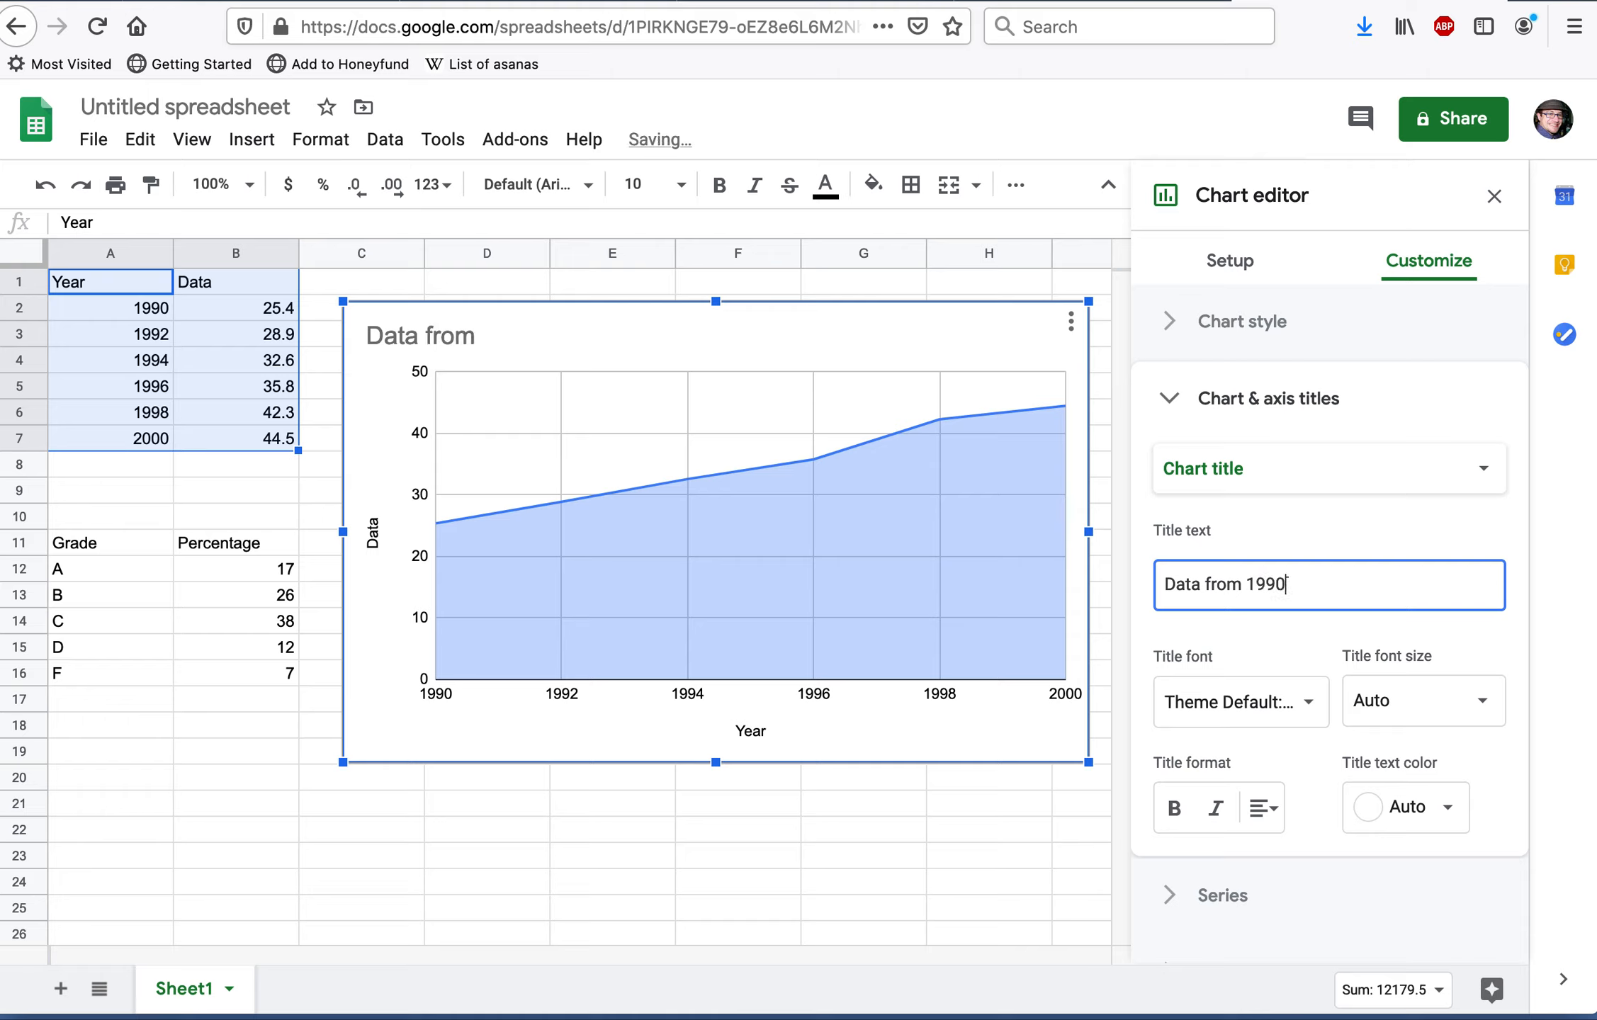
type("-2000")
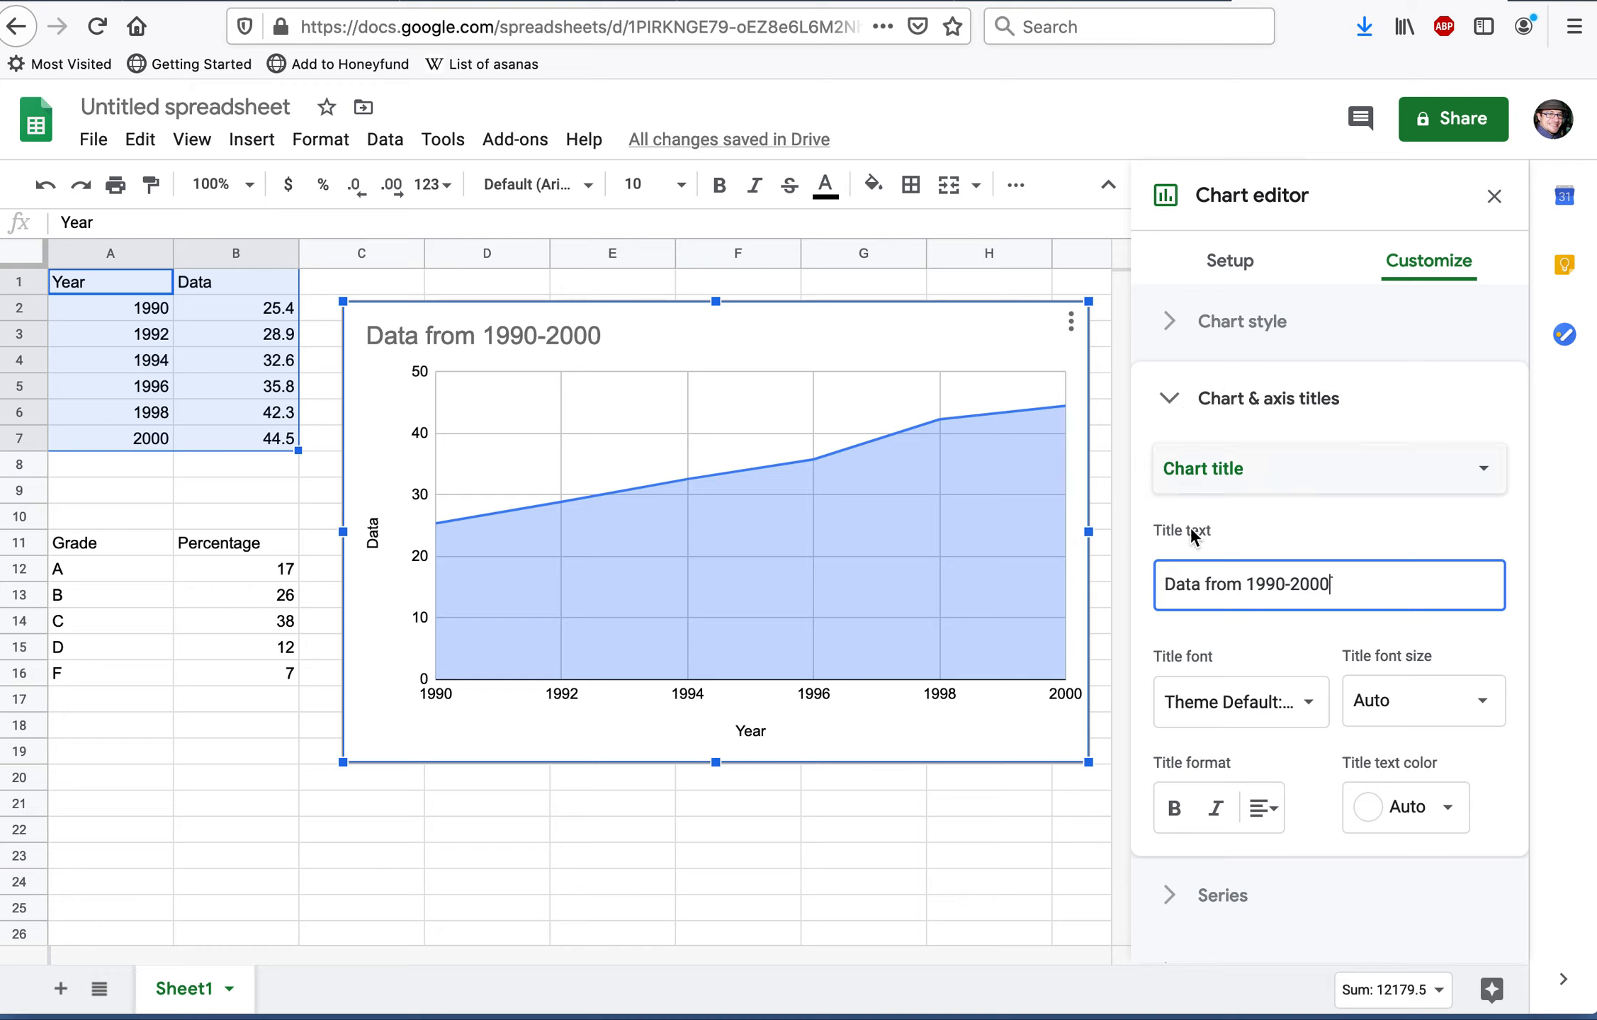
Step: Review the title settings of the chart's horizontal axis and vertical axis
scroll(1190, 531, "down", 3)
scroll(1191, 533, "up", 2)
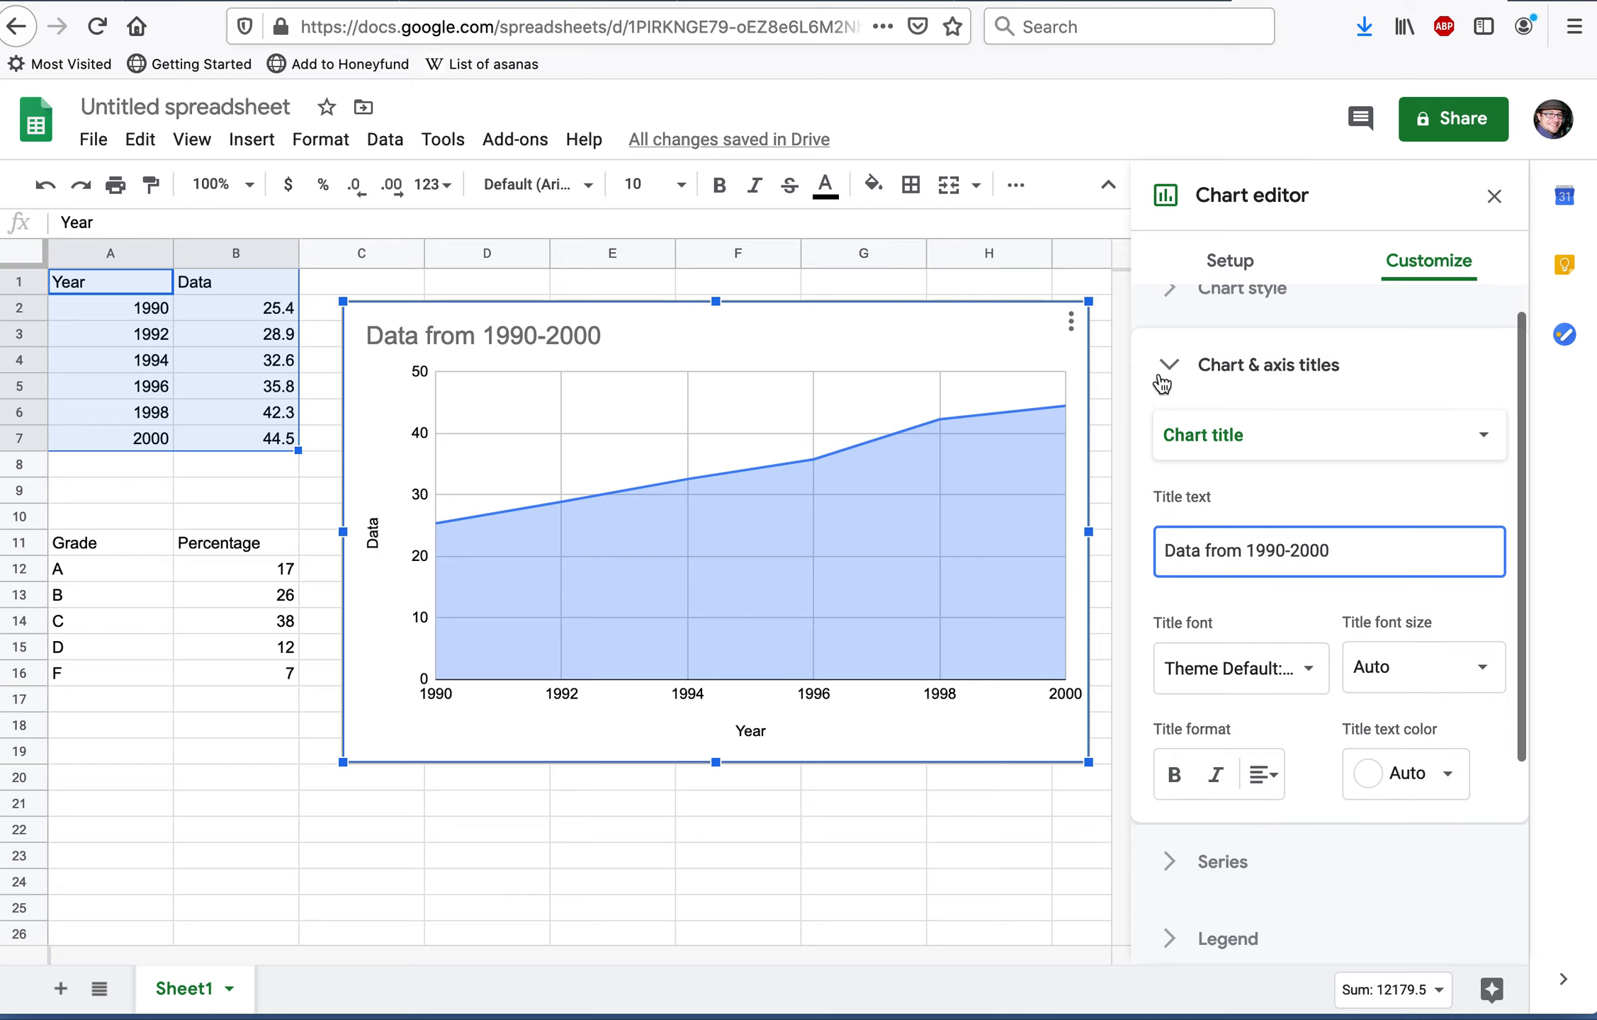
left_click(1205, 434)
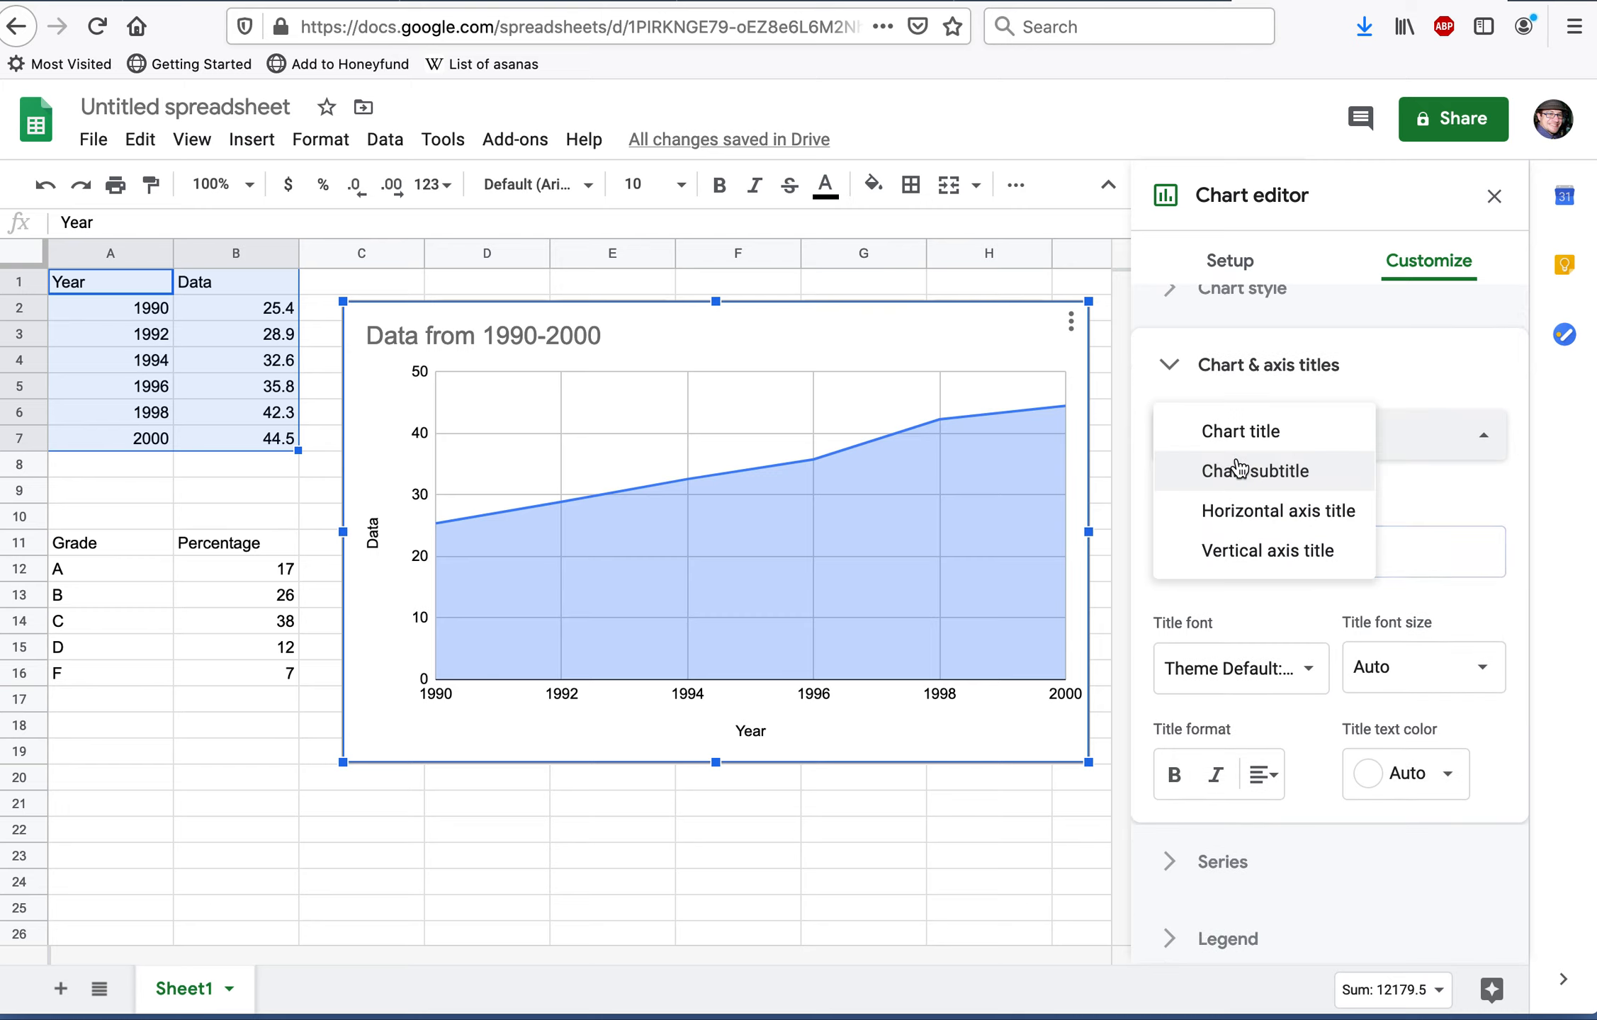
left_click(1245, 511)
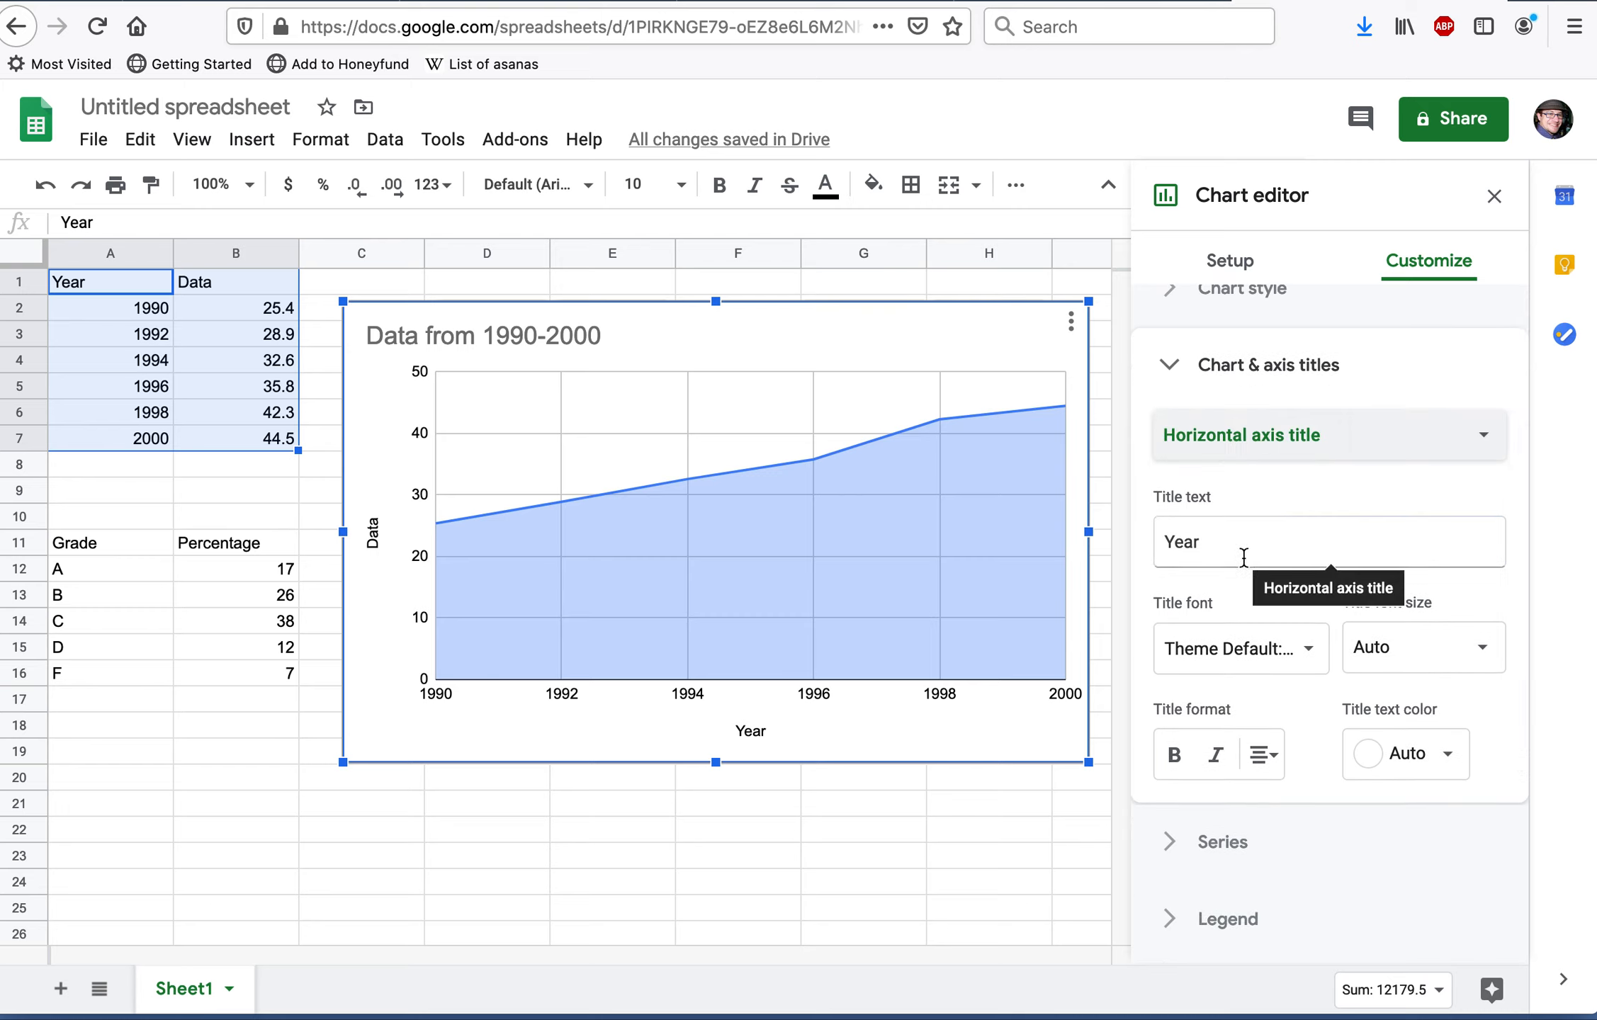
left_click(1237, 450)
left_click(1232, 474)
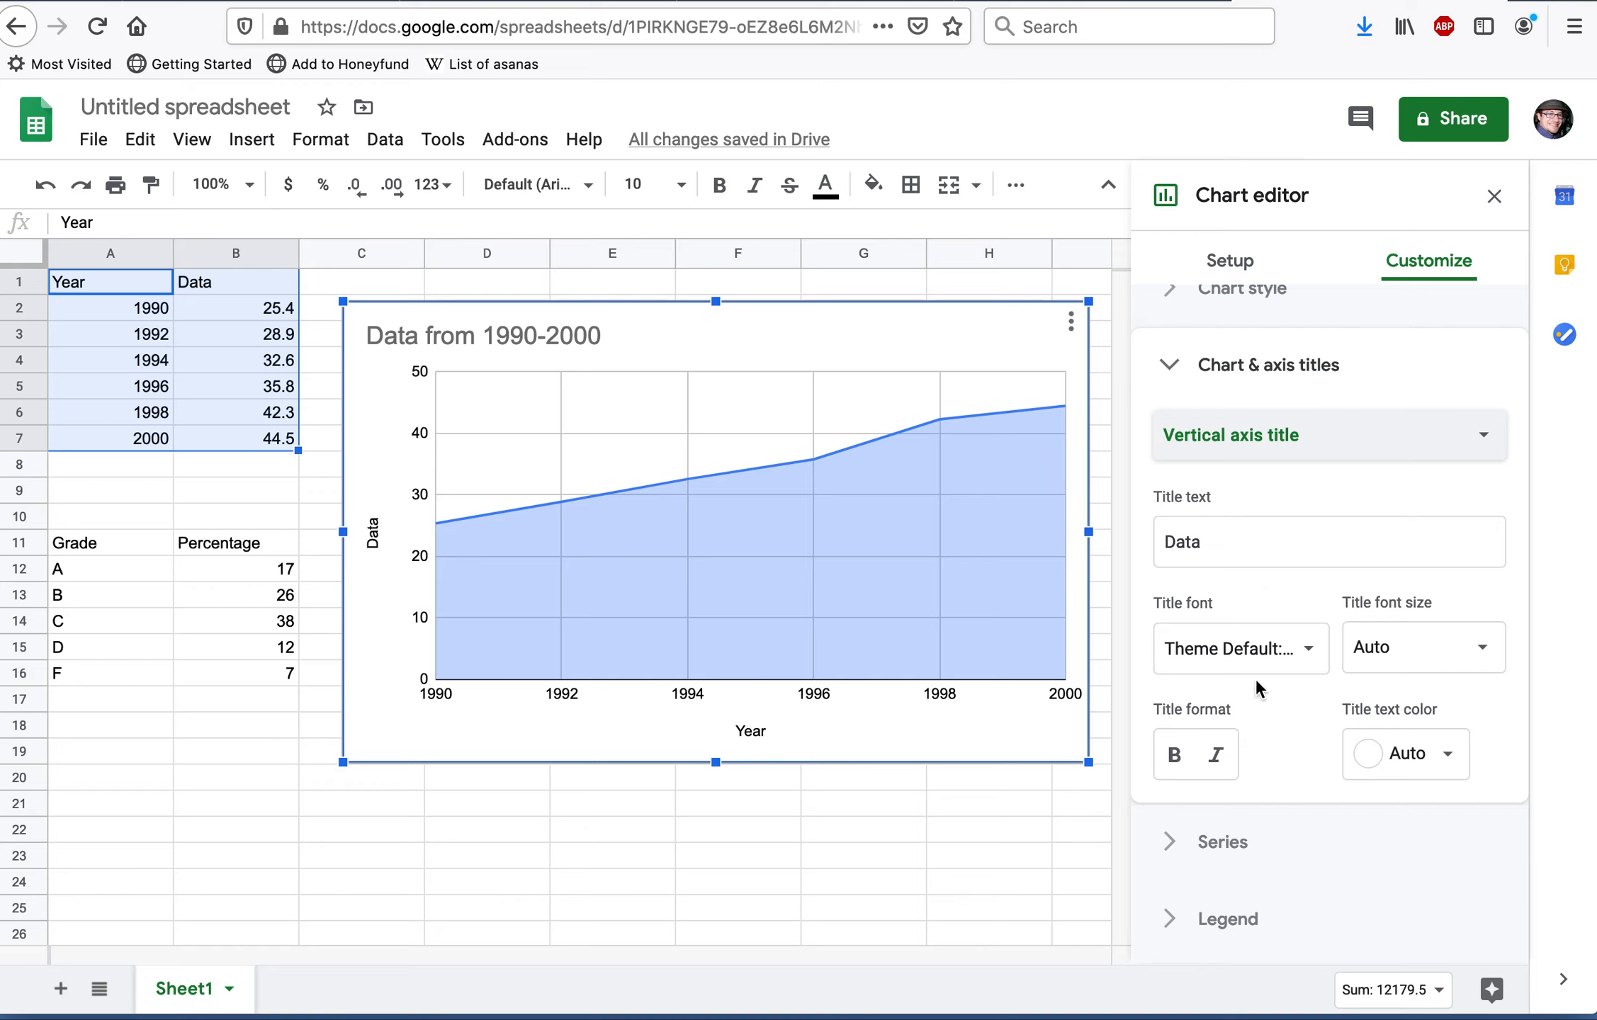
Step: Set the color of the chart's Data series to purple
left_click(1202, 844)
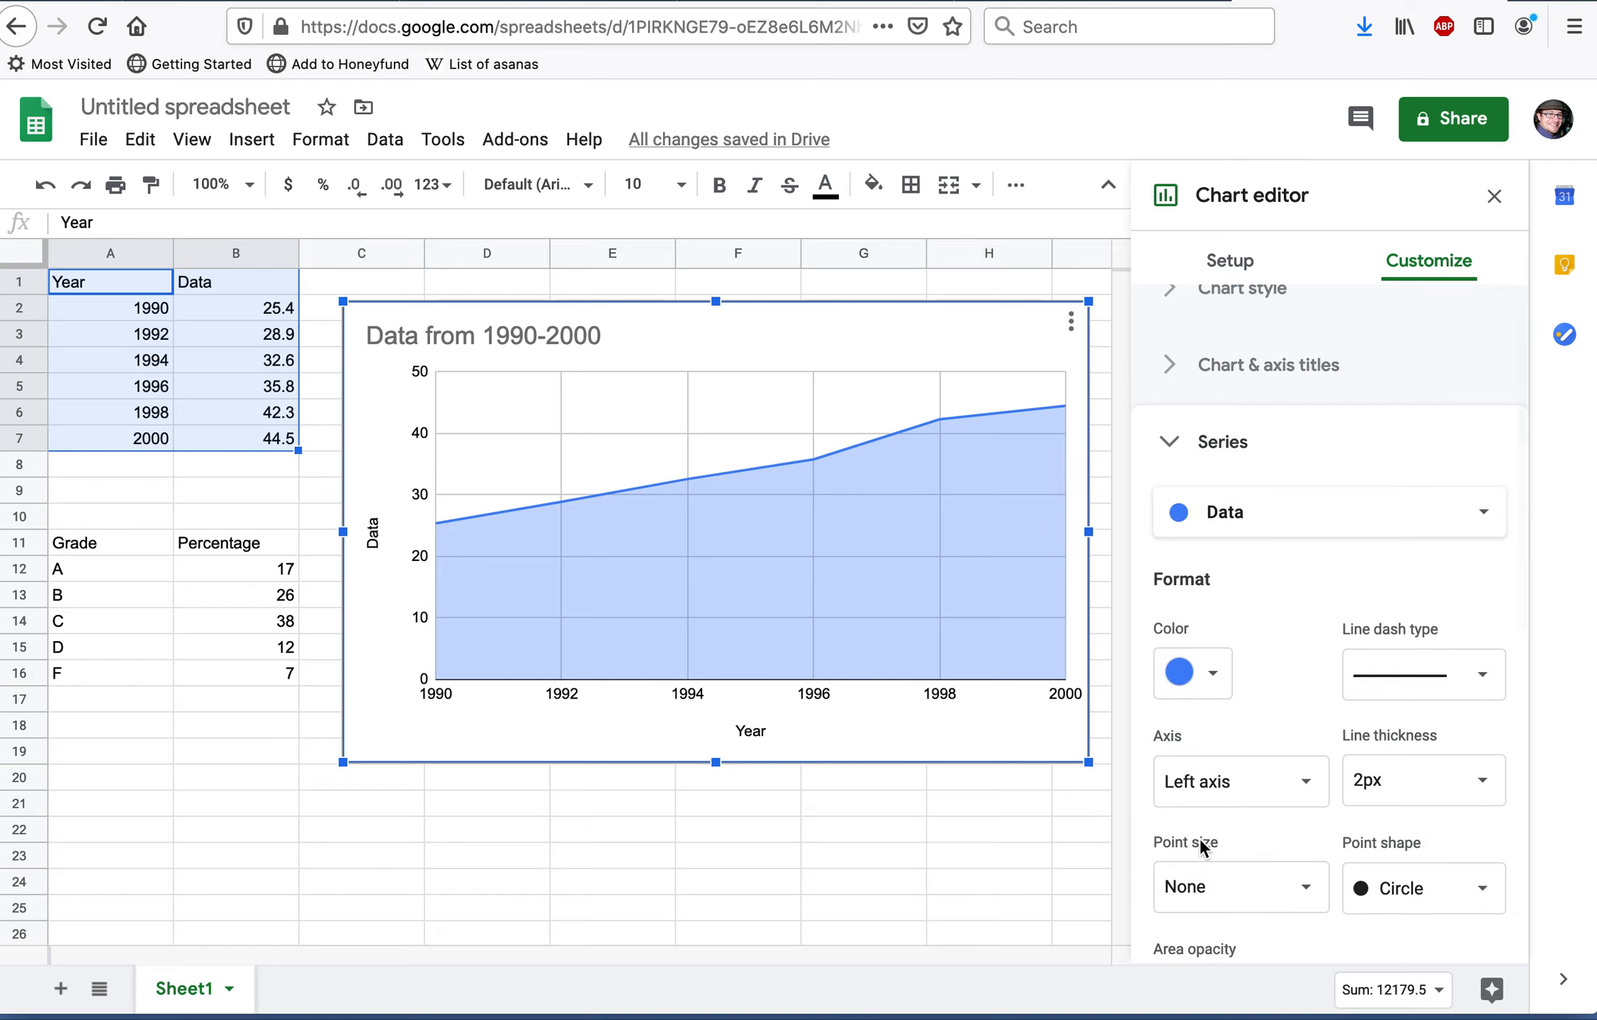
left_click(1212, 675)
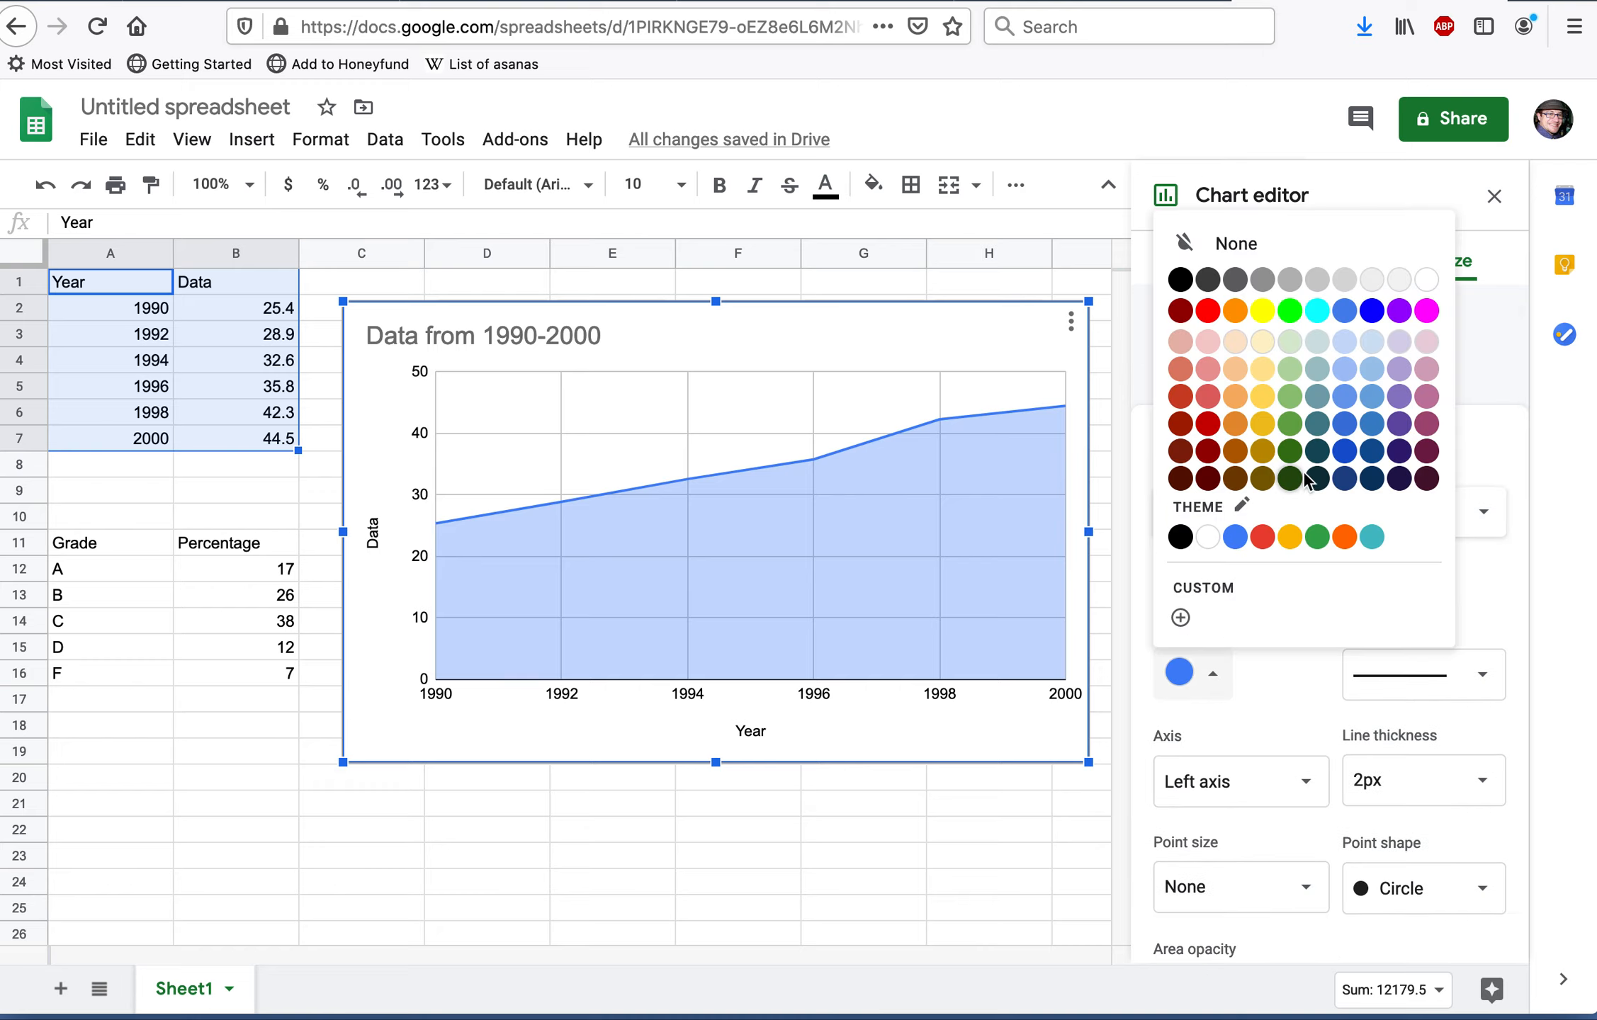
left_click(1400, 312)
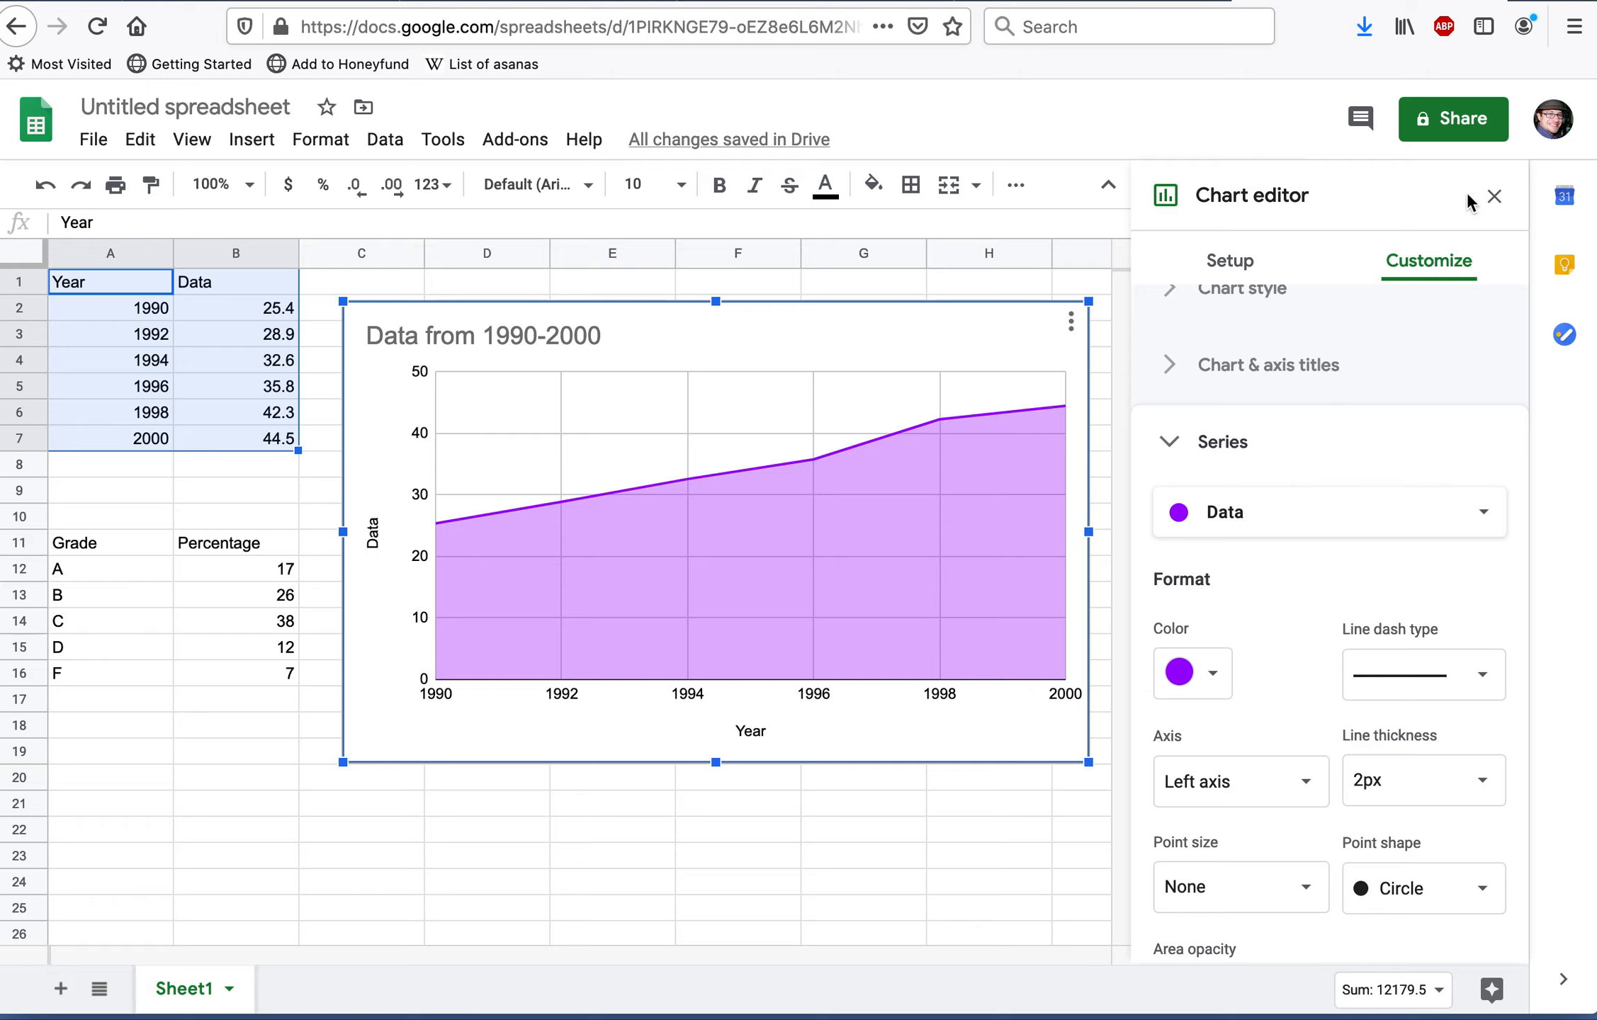
Step: Close the chart editor and delete the area chart from the sheet
left_click(1494, 196)
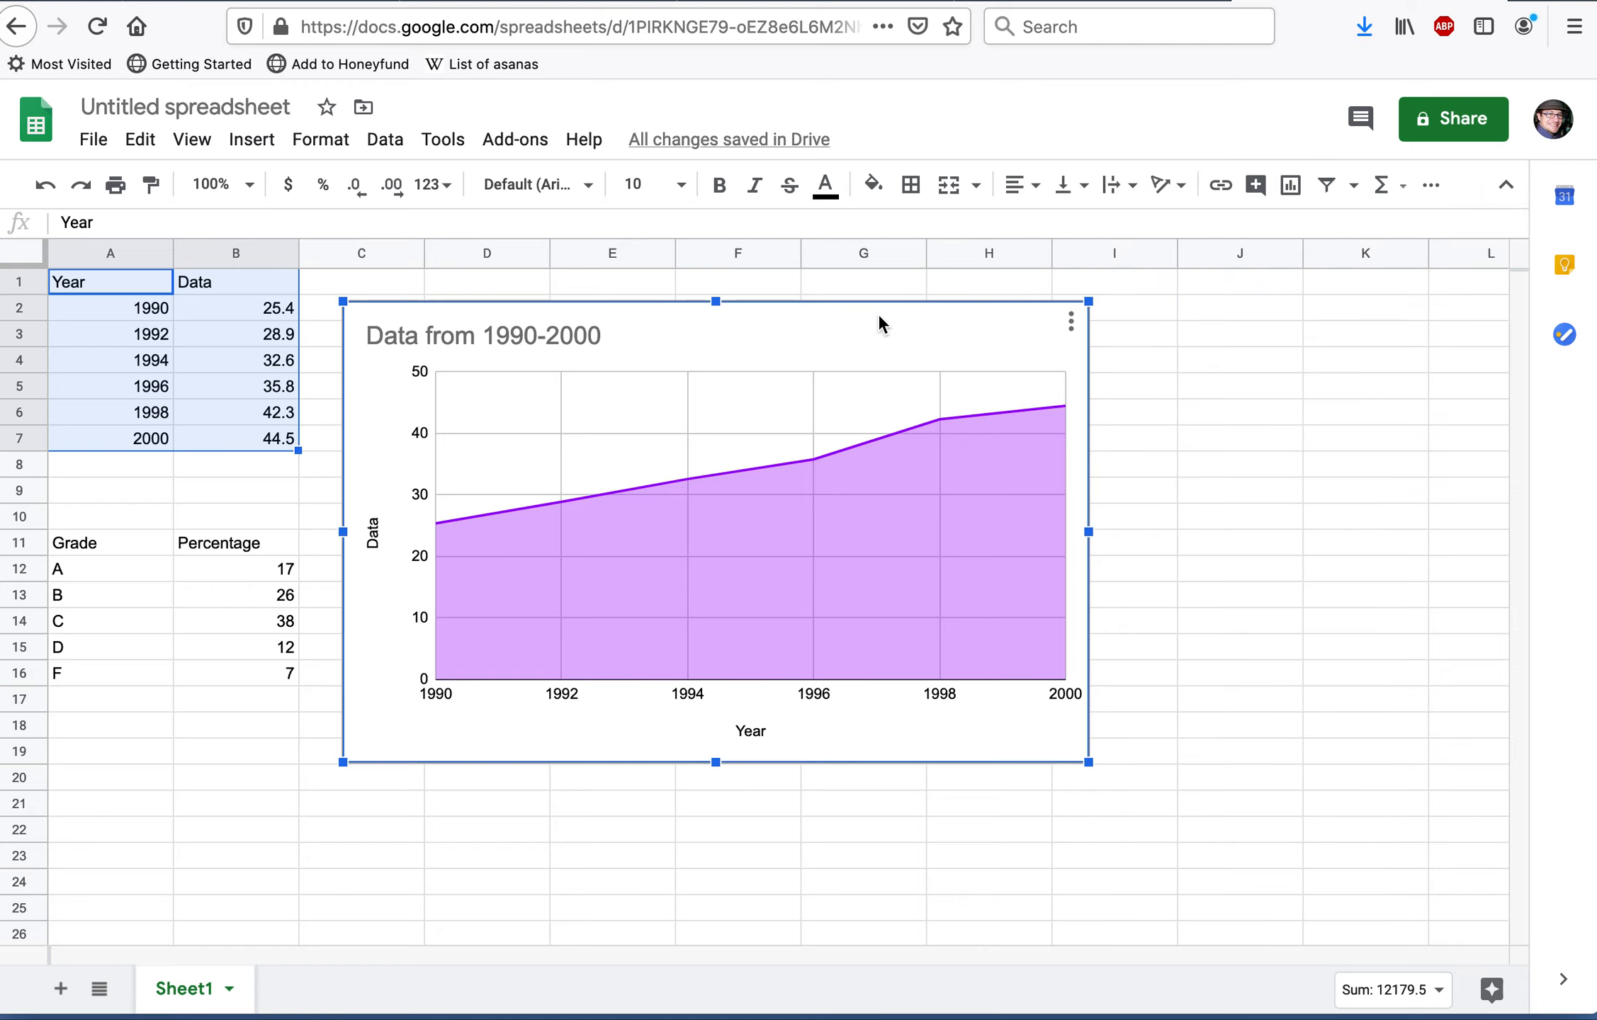
key("Delete")
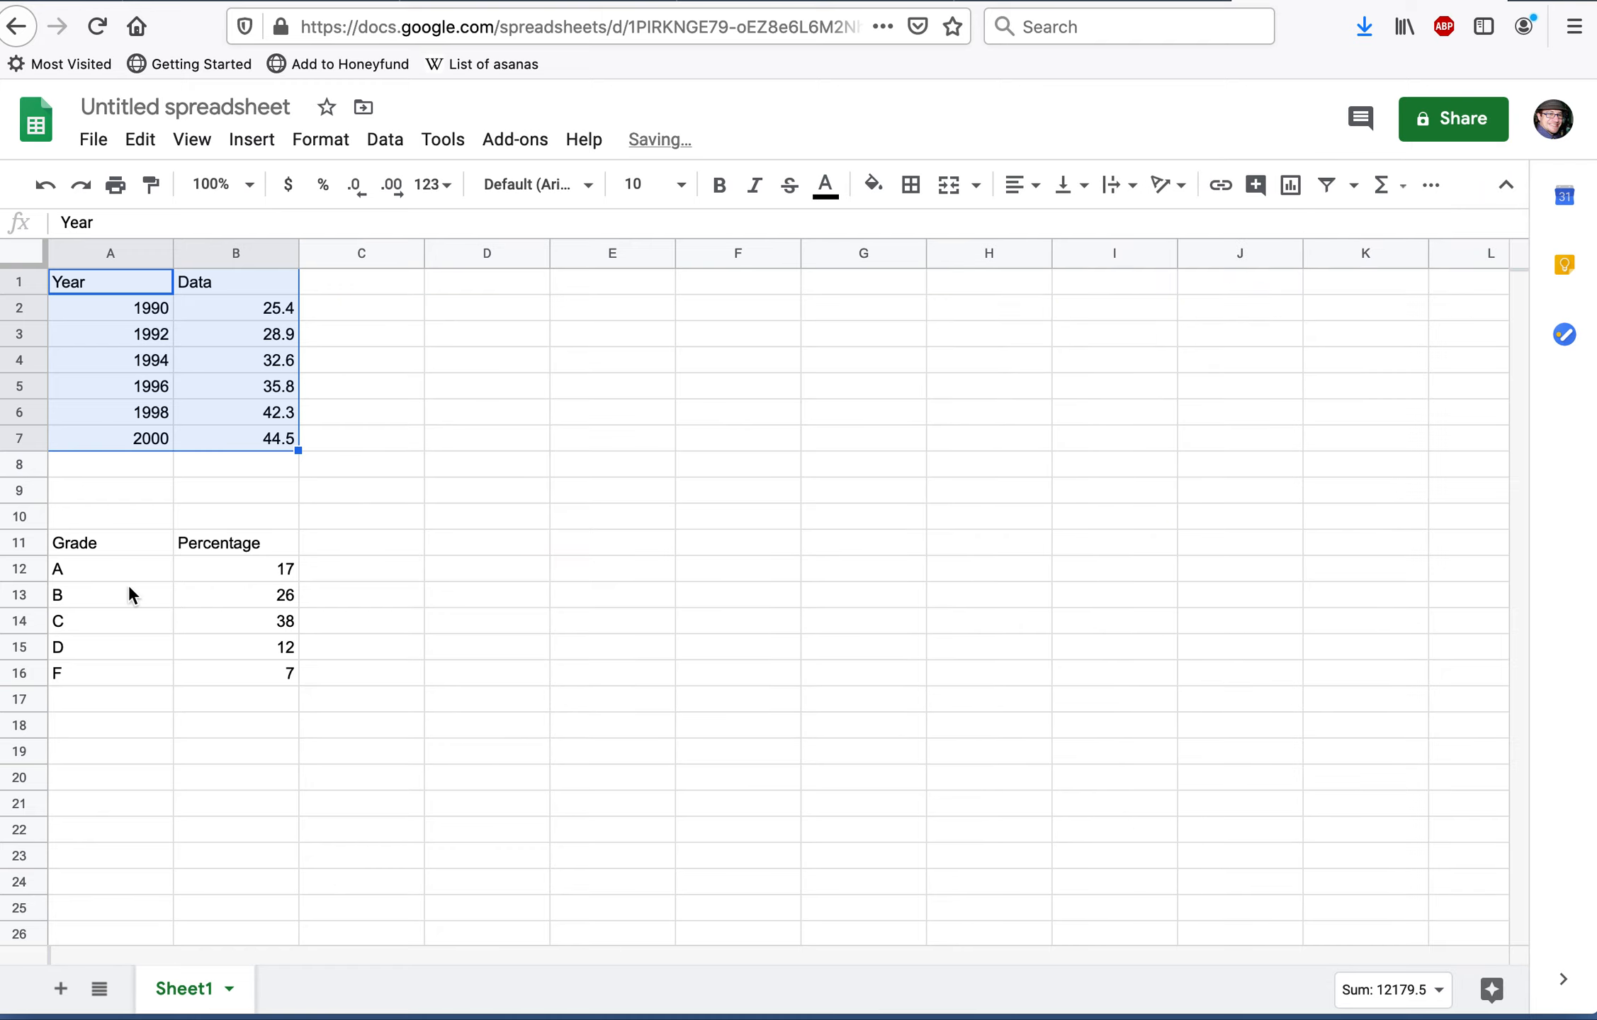
Step: Format the grade percentage values in B12:B16 as percent
left_click(101, 539)
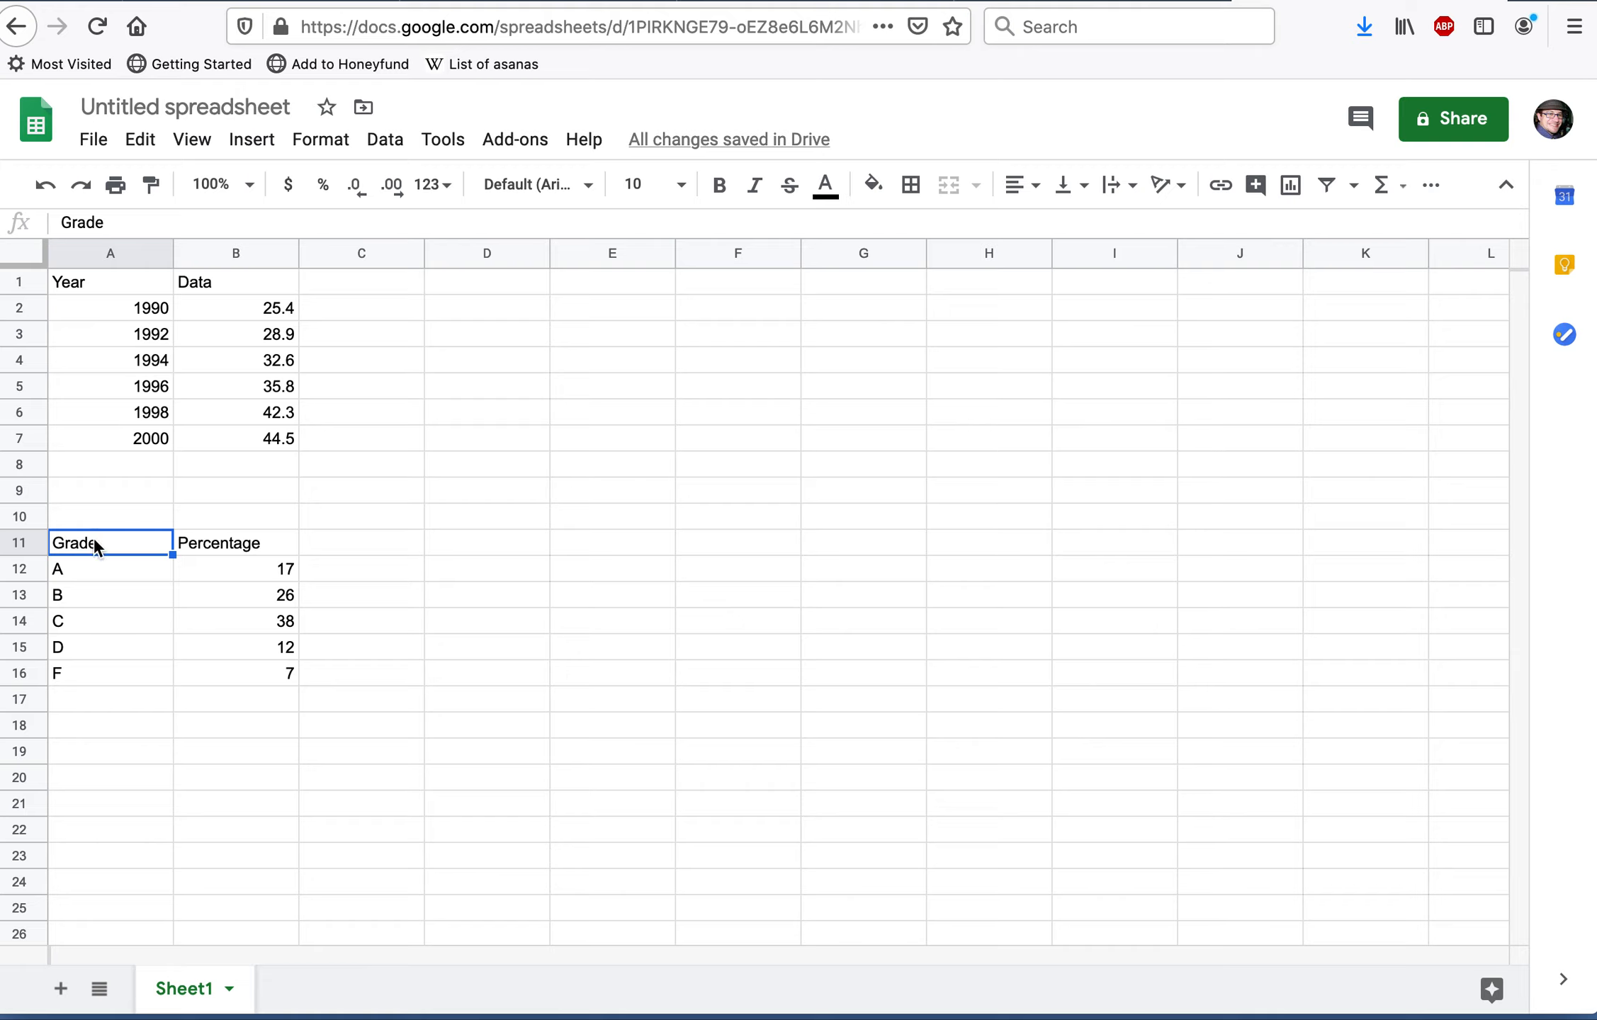
left_click_drag(288, 573, 284, 673)
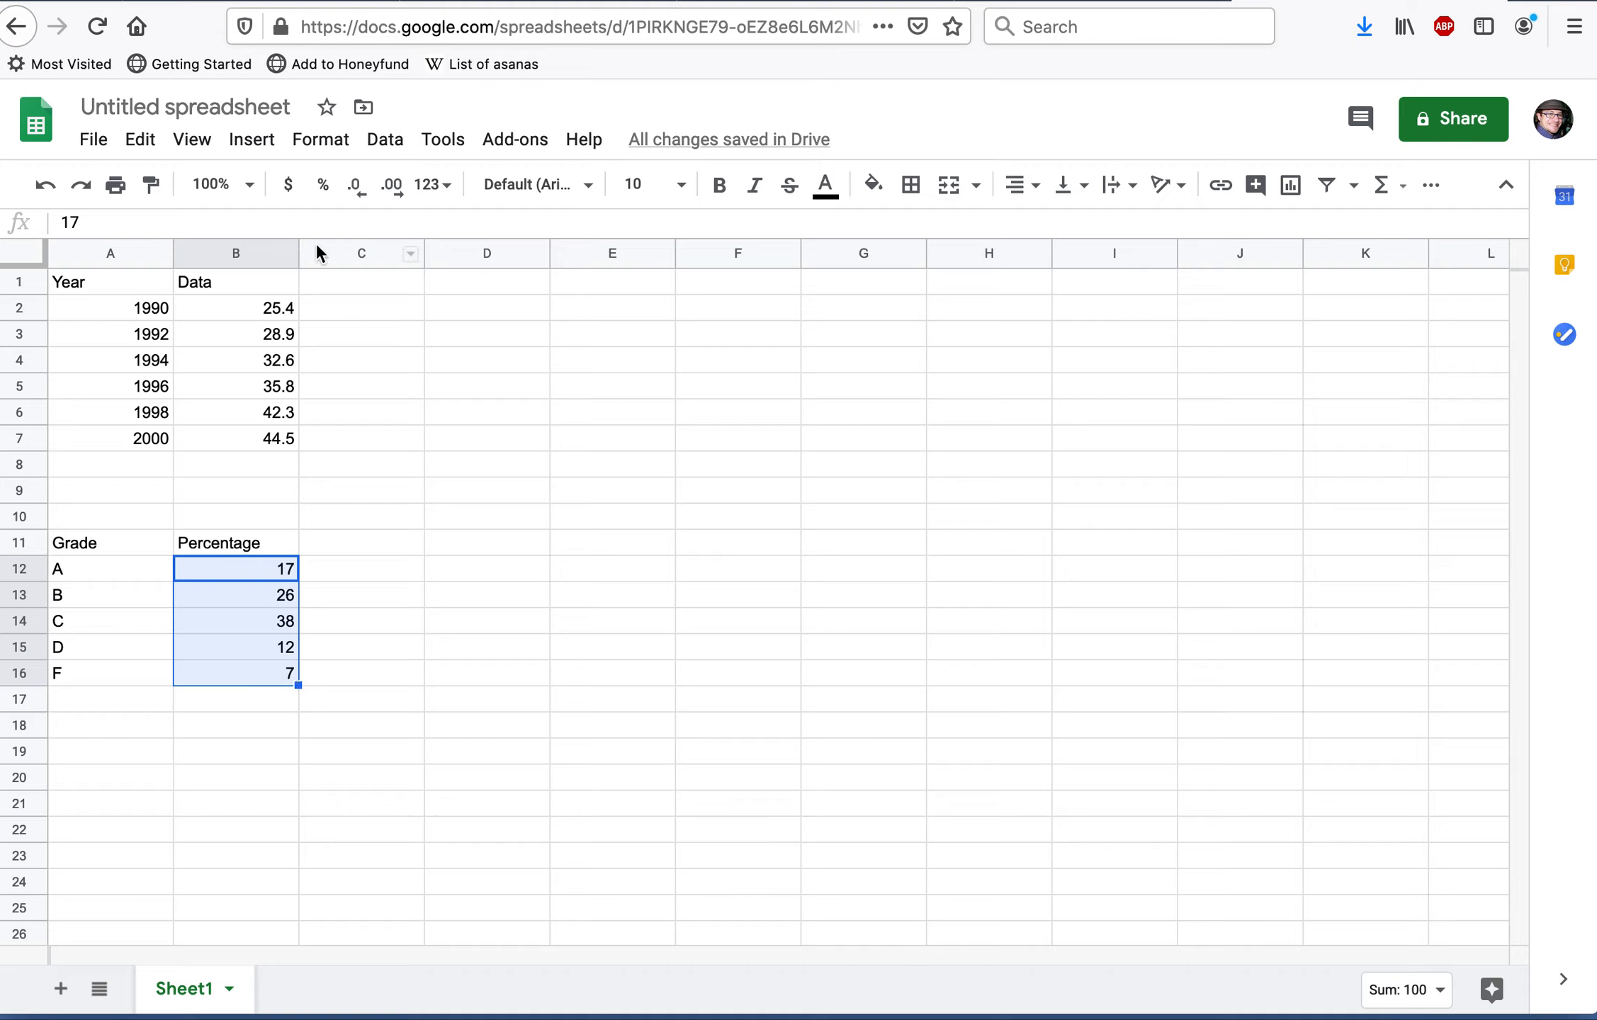
left_click(324, 187)
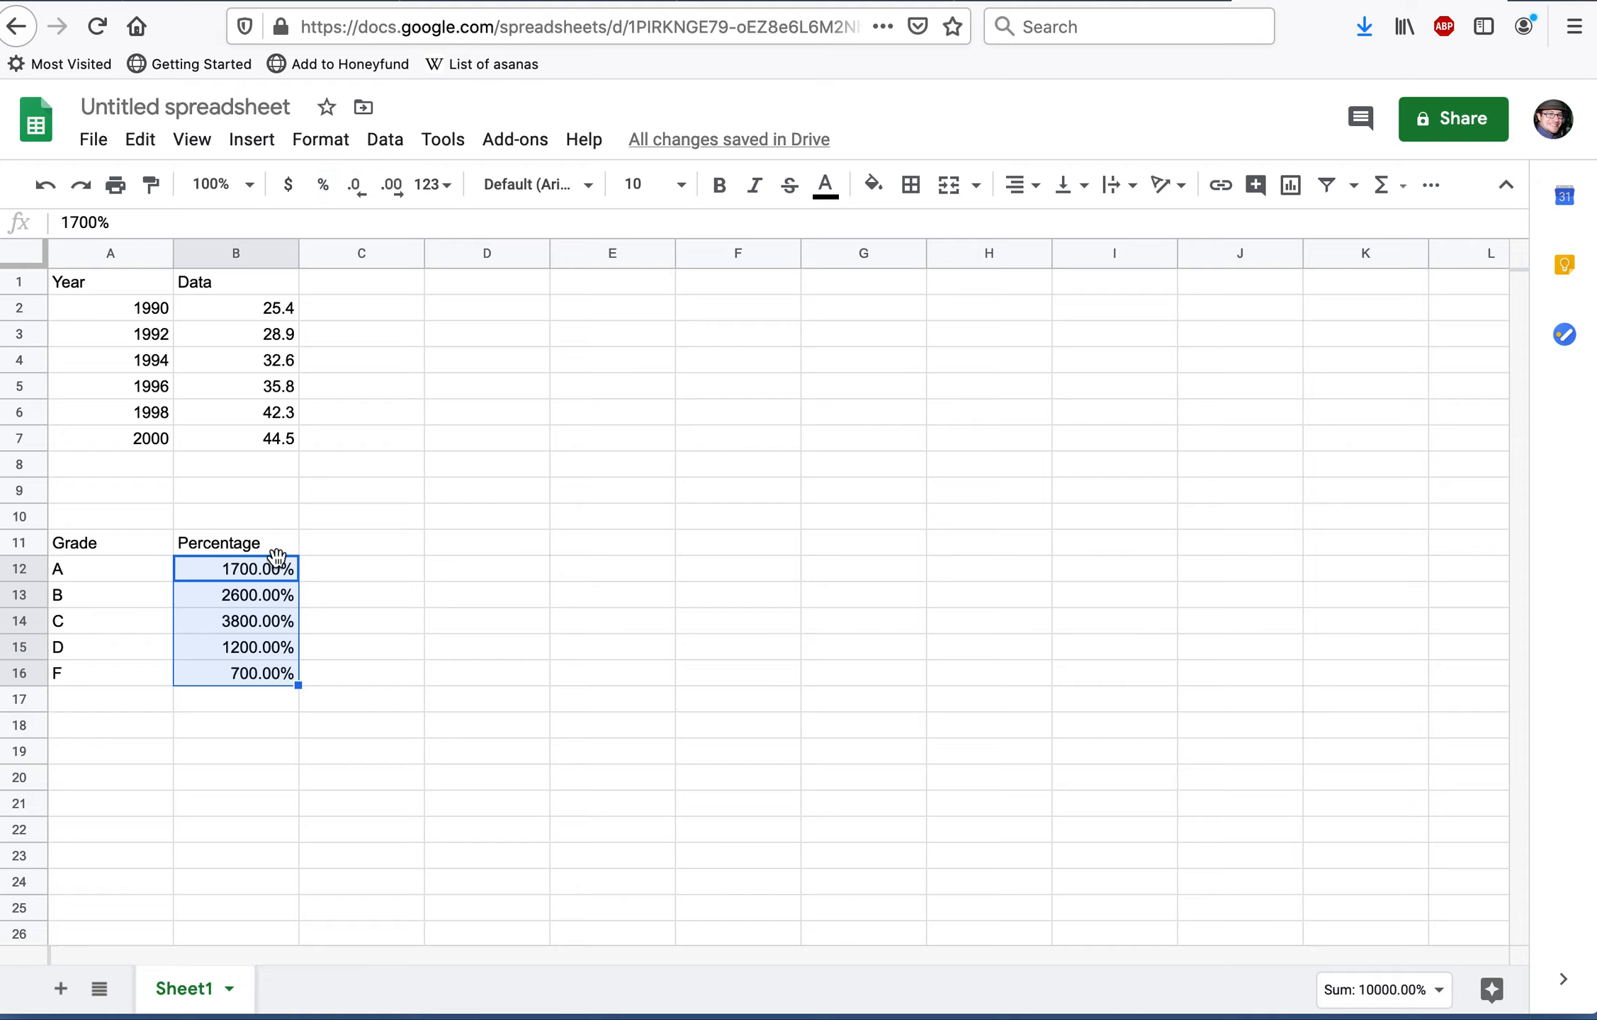
Step: Re-enter the grade percentages in B12:B16 as 17%, 26%, 38%, 12% and 7%
type("17")
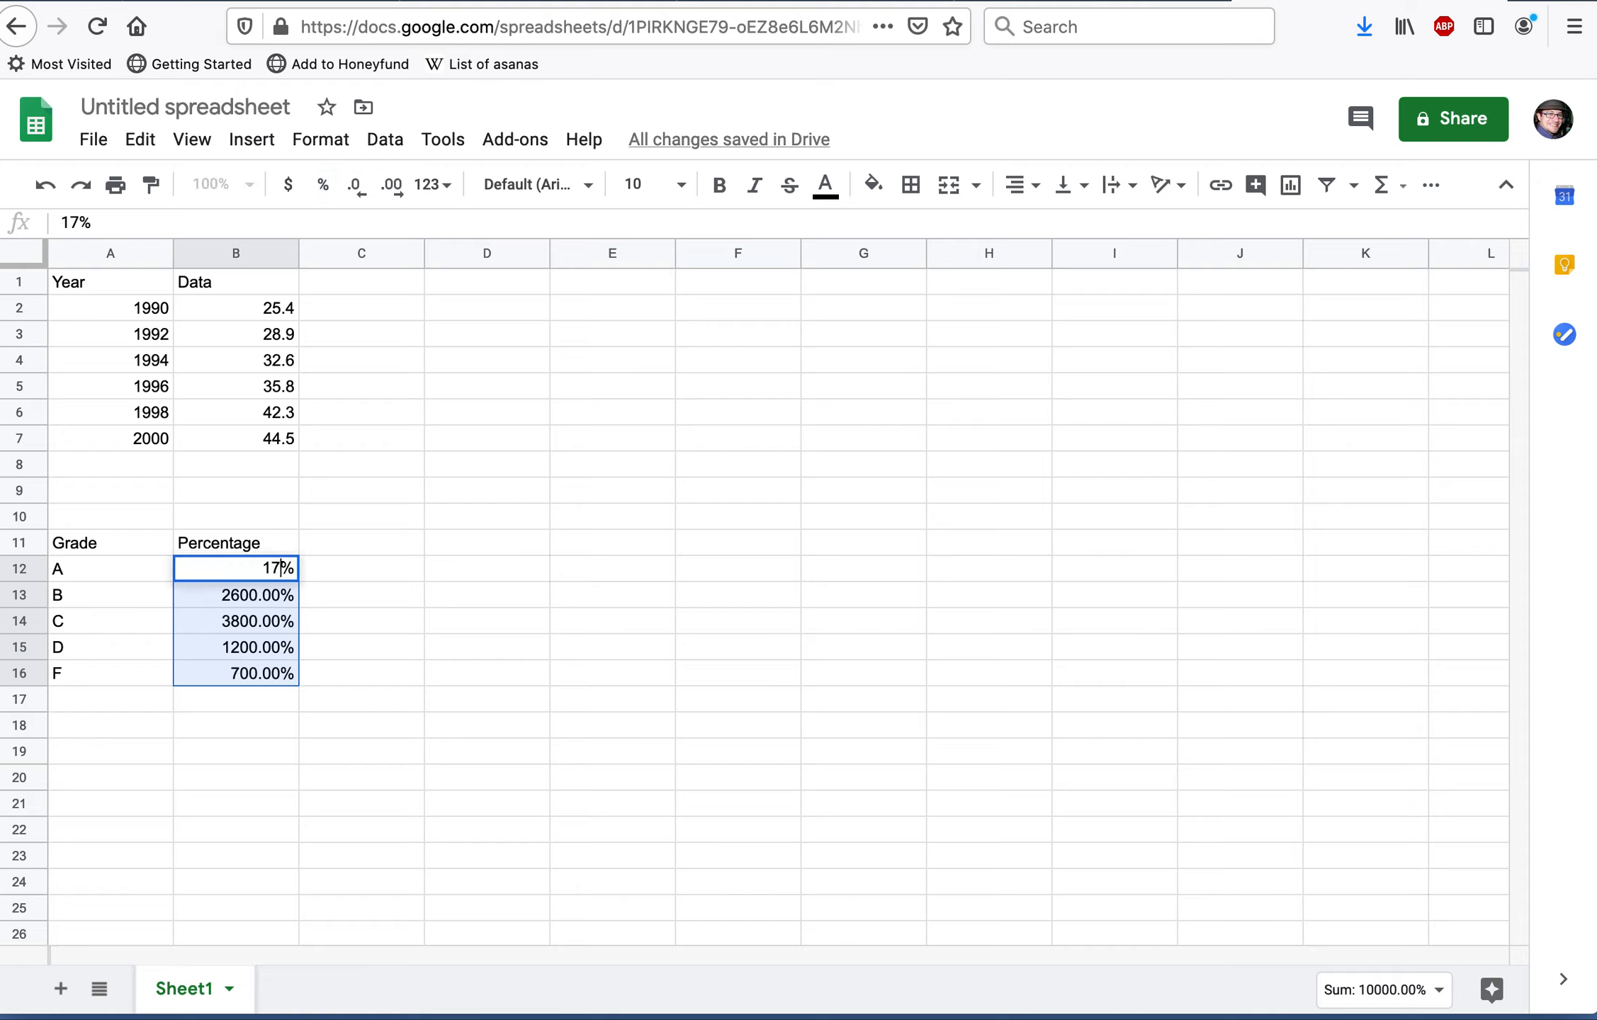
key("Return")
type("26")
key("Return")
type("38")
key("Return")
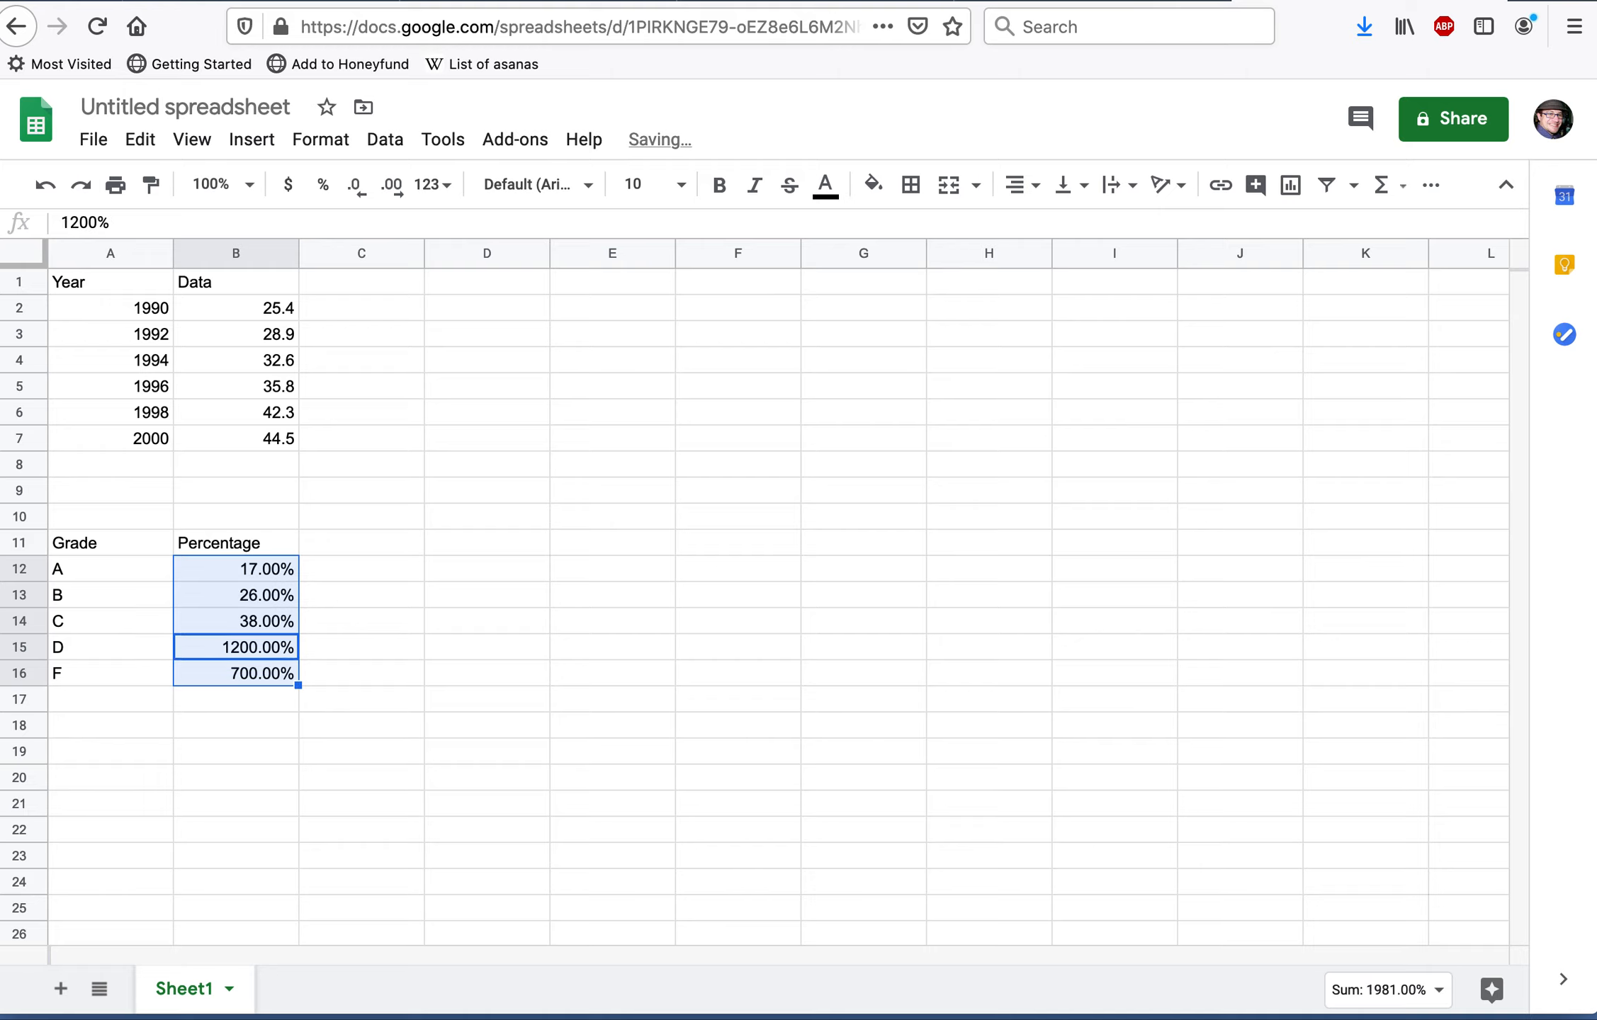
type("12")
key("Return")
type("7")
key("Return")
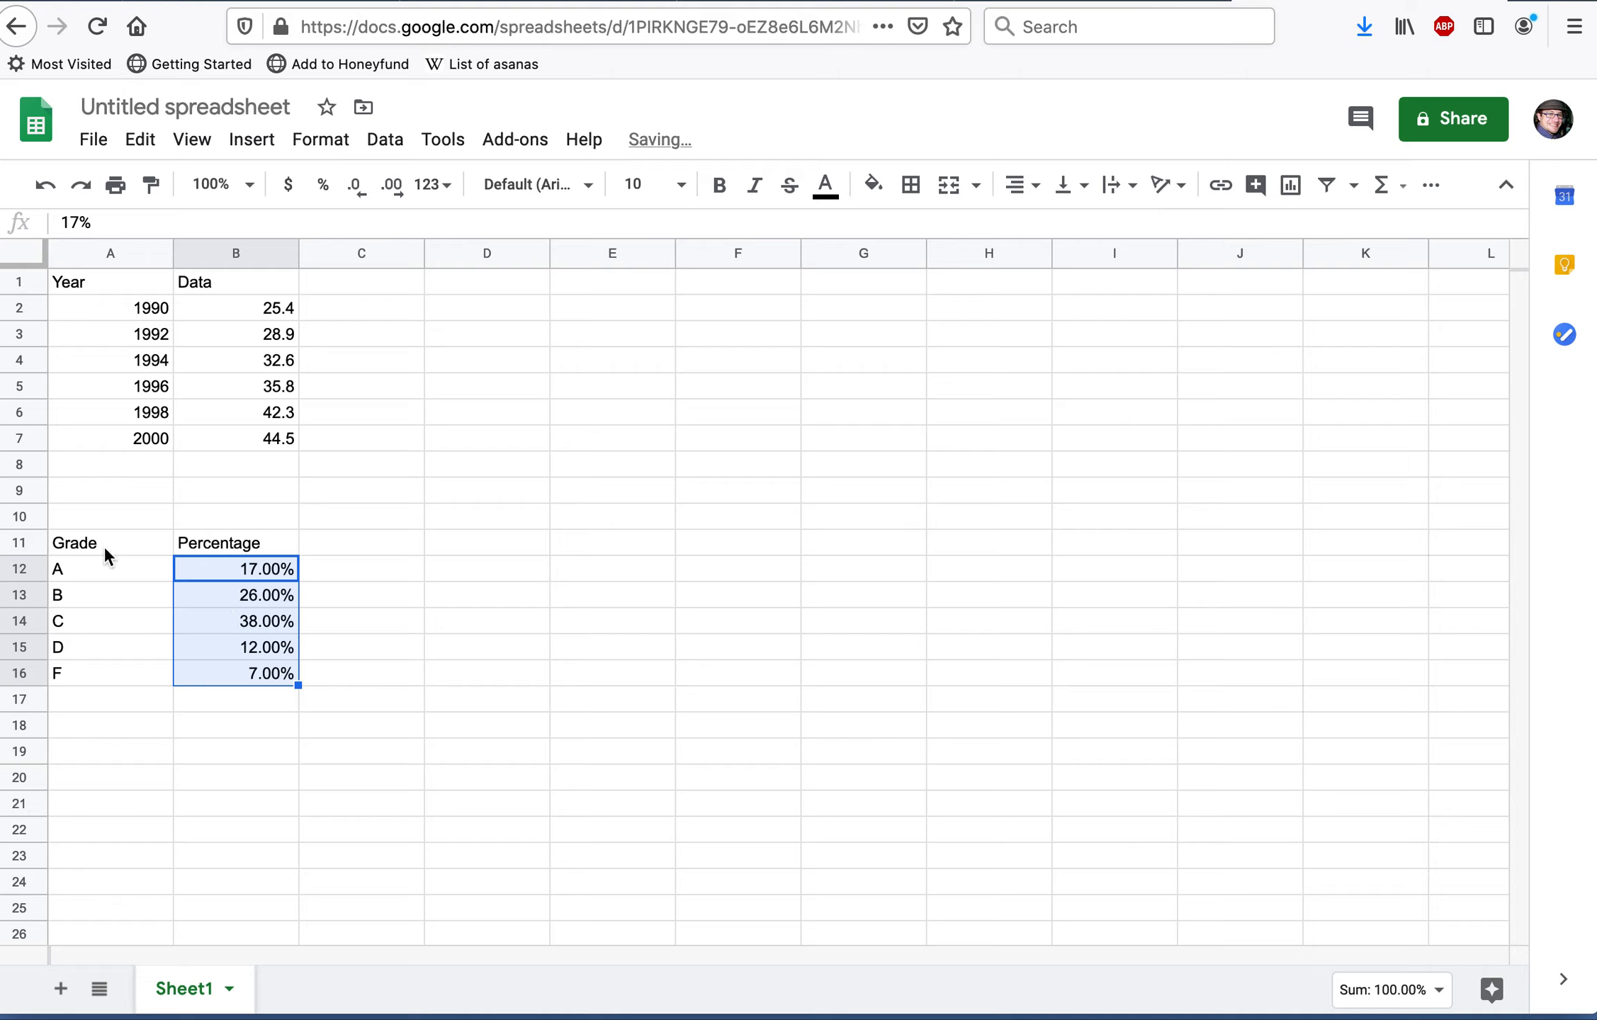
Step: Insert a pie chart from the grade table A11:B16 and place it beside the data, clear of columns A and B
left_click_drag(89, 536, 273, 667)
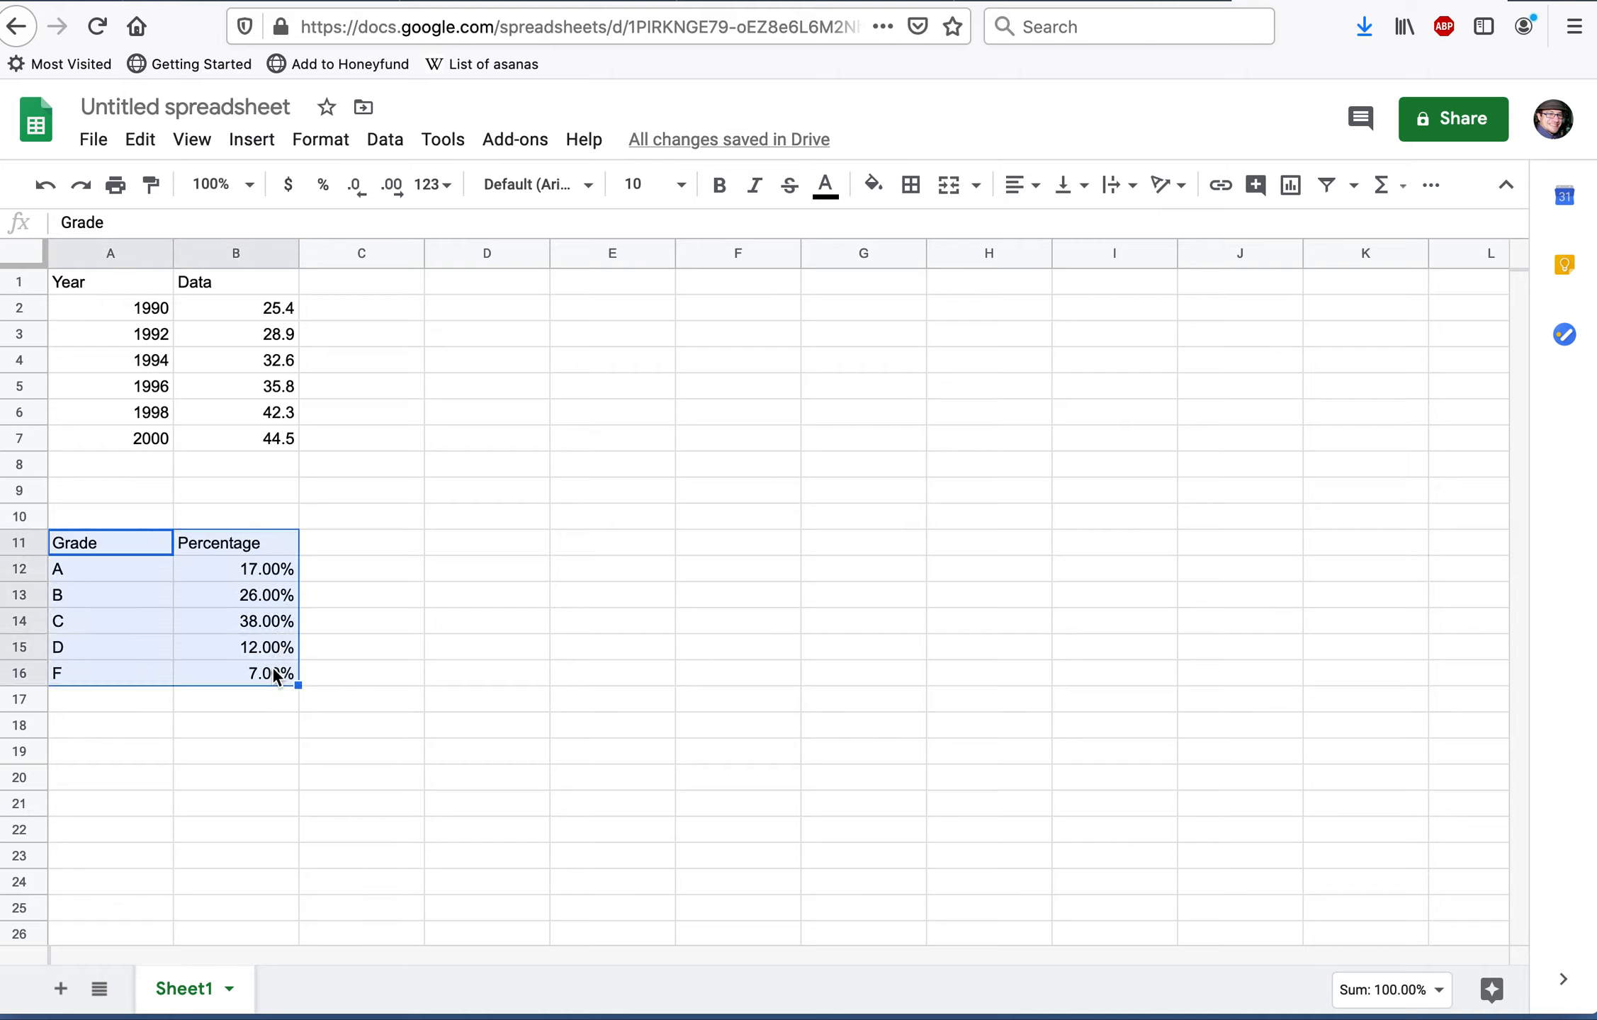
left_click(249, 140)
left_click(340, 494)
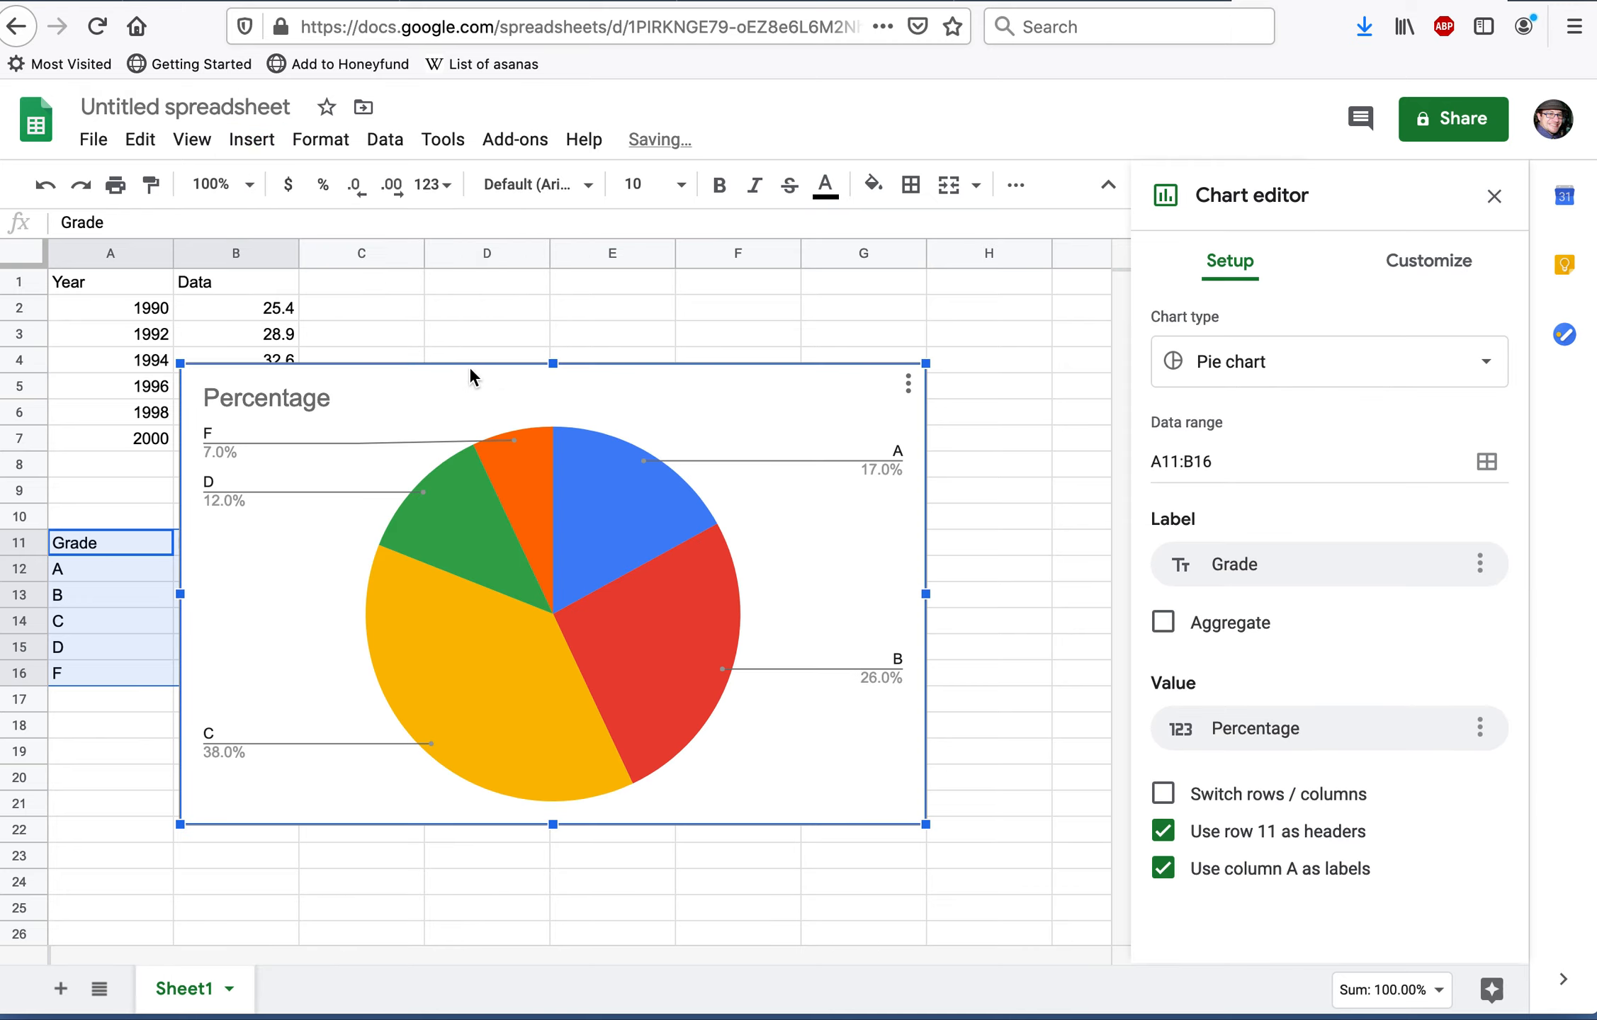
left_click_drag(476, 368, 660, 312)
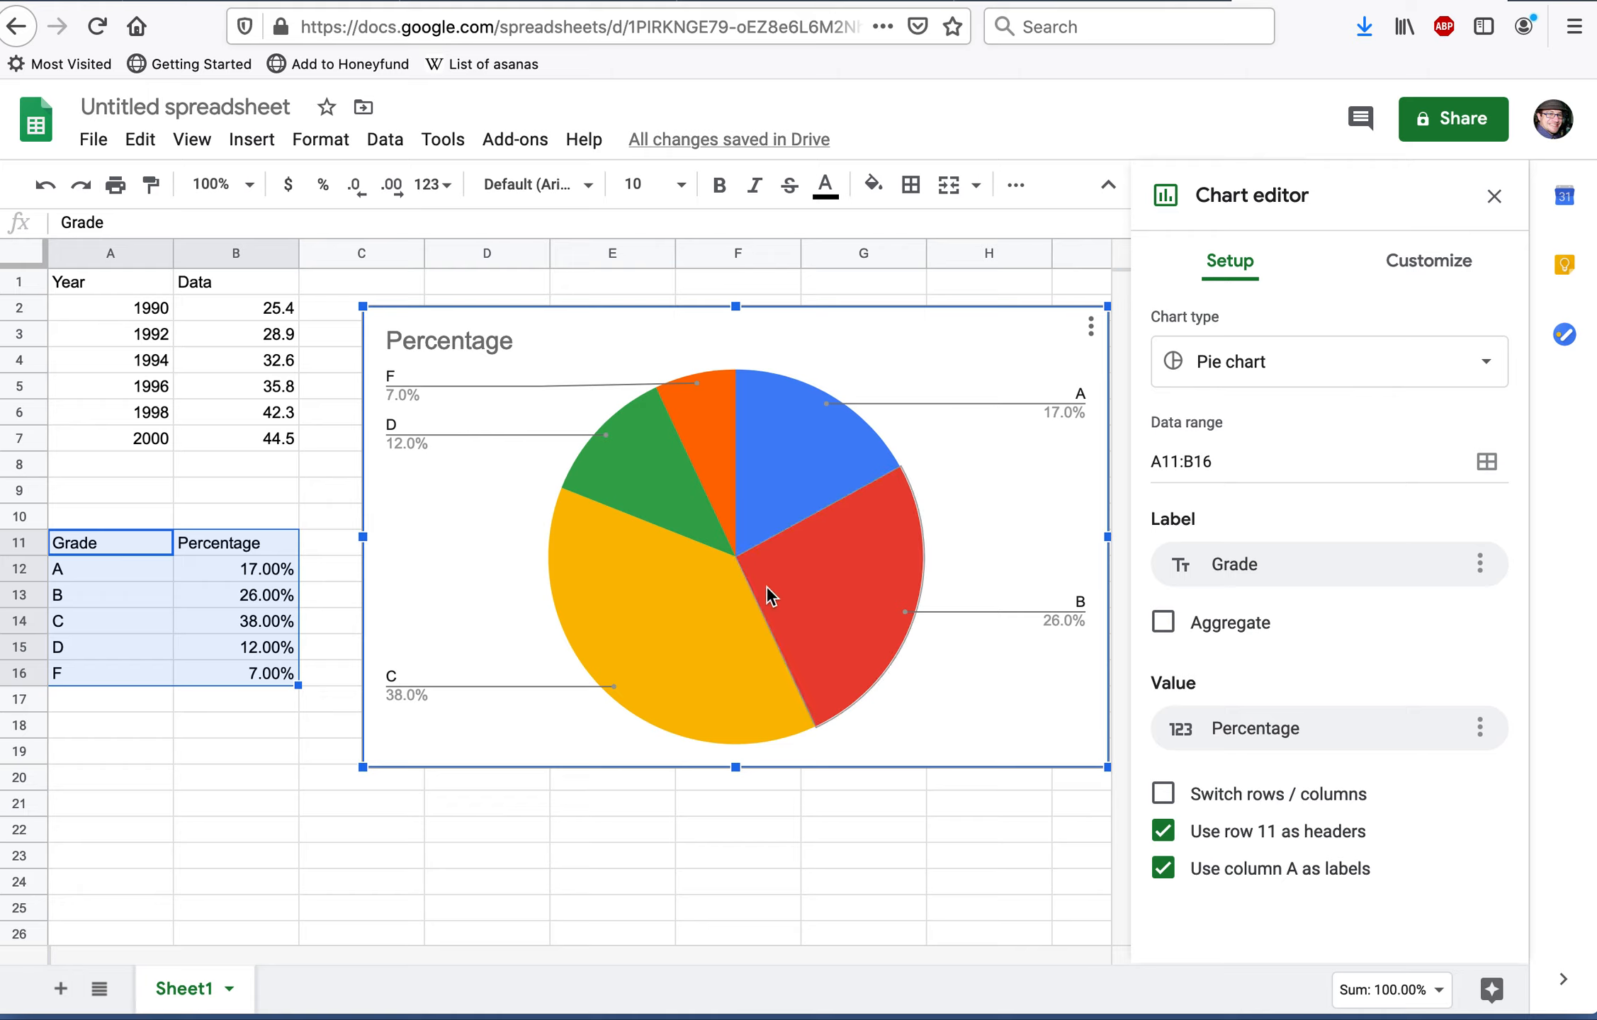
Step: Review the pie chart's customization options for pie chart, chart style, chart and axis titles, and legend, then close the chart editor
left_click(1421, 262)
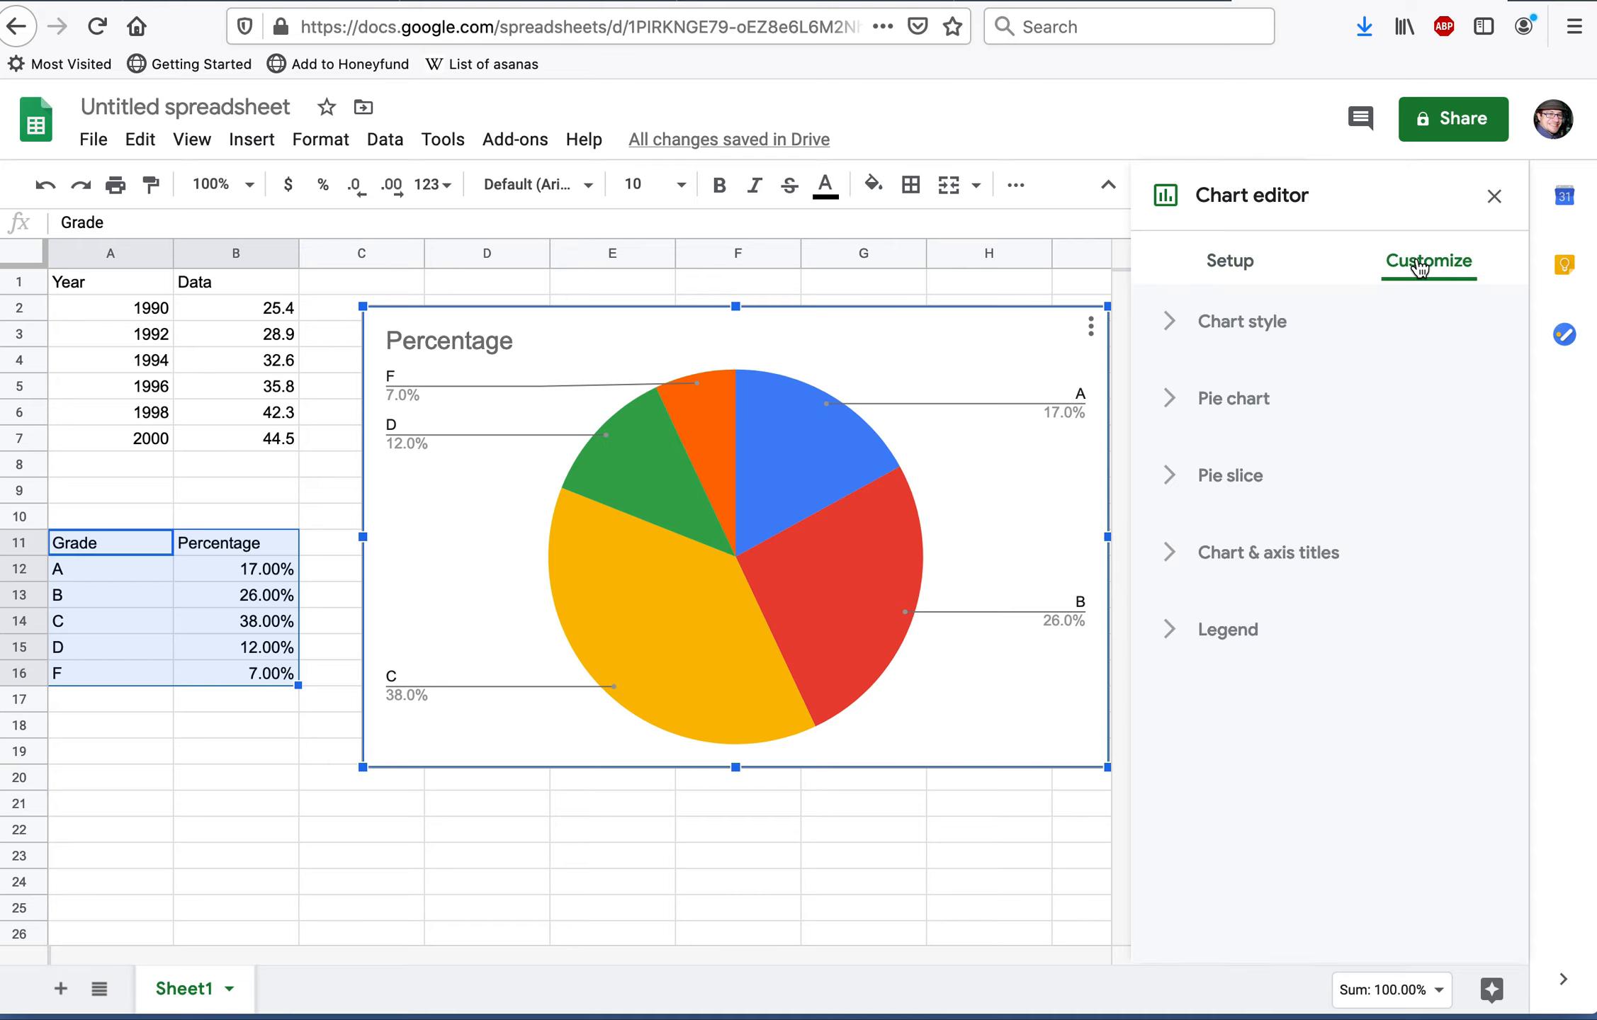
left_click(1171, 403)
left_click(1175, 401)
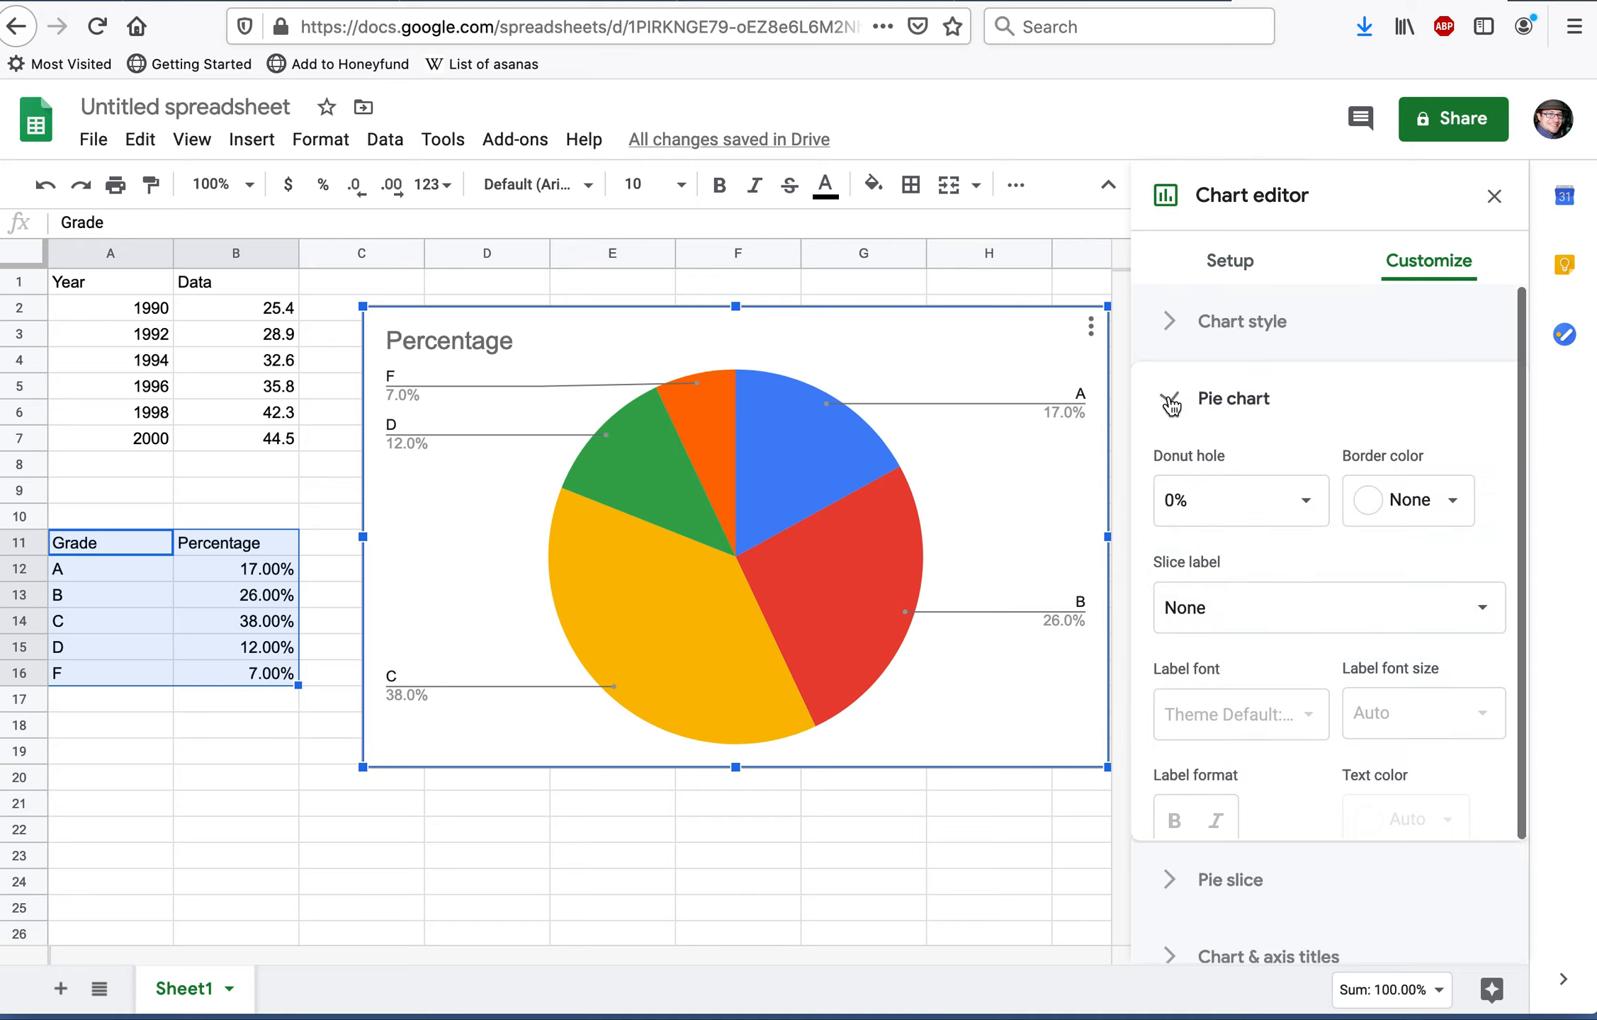
left_click(1176, 327)
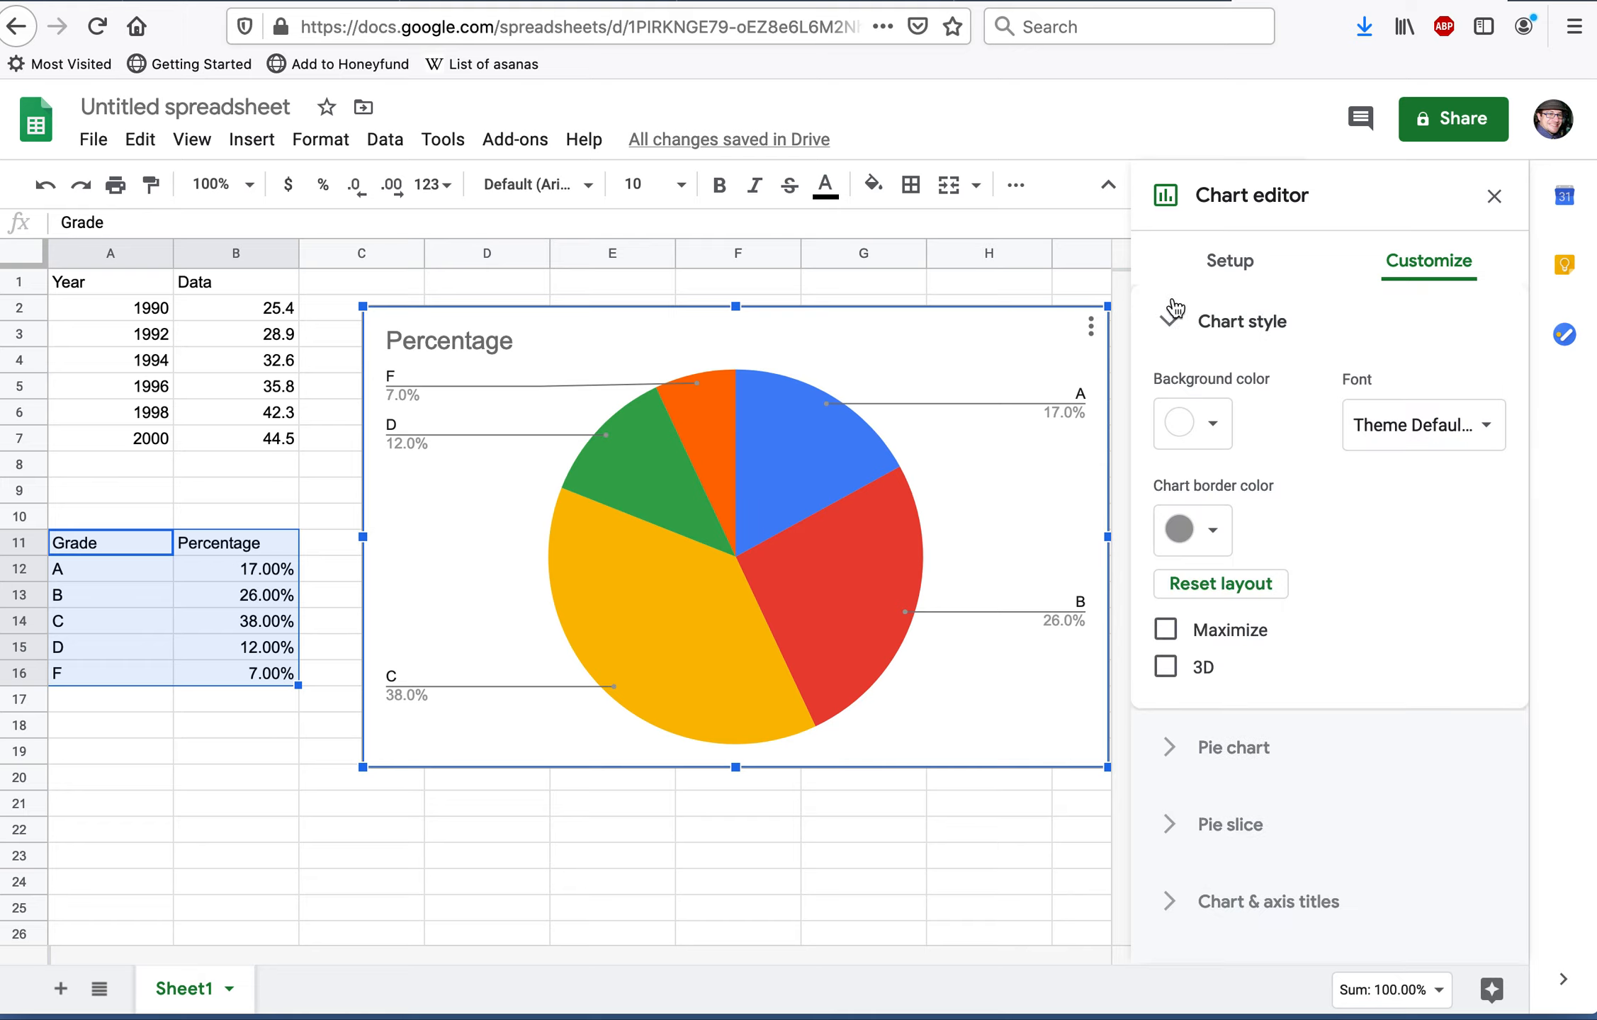
left_click(1172, 326)
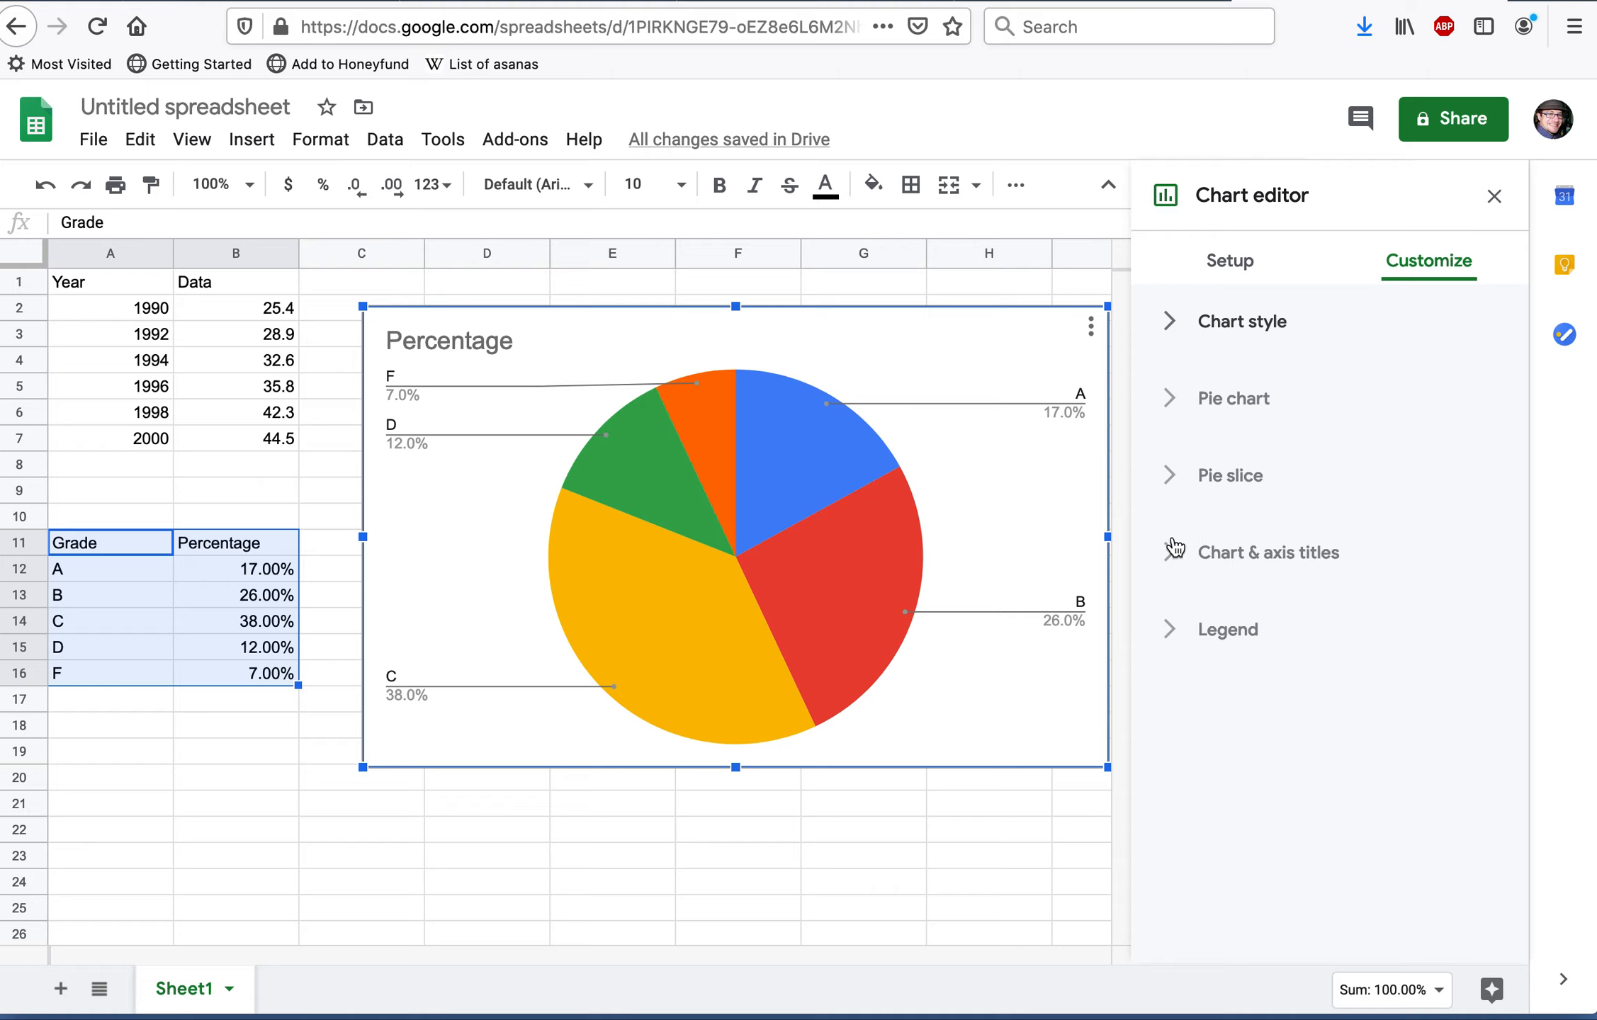
left_click(1174, 560)
left_click(1175, 554)
left_click(1168, 642)
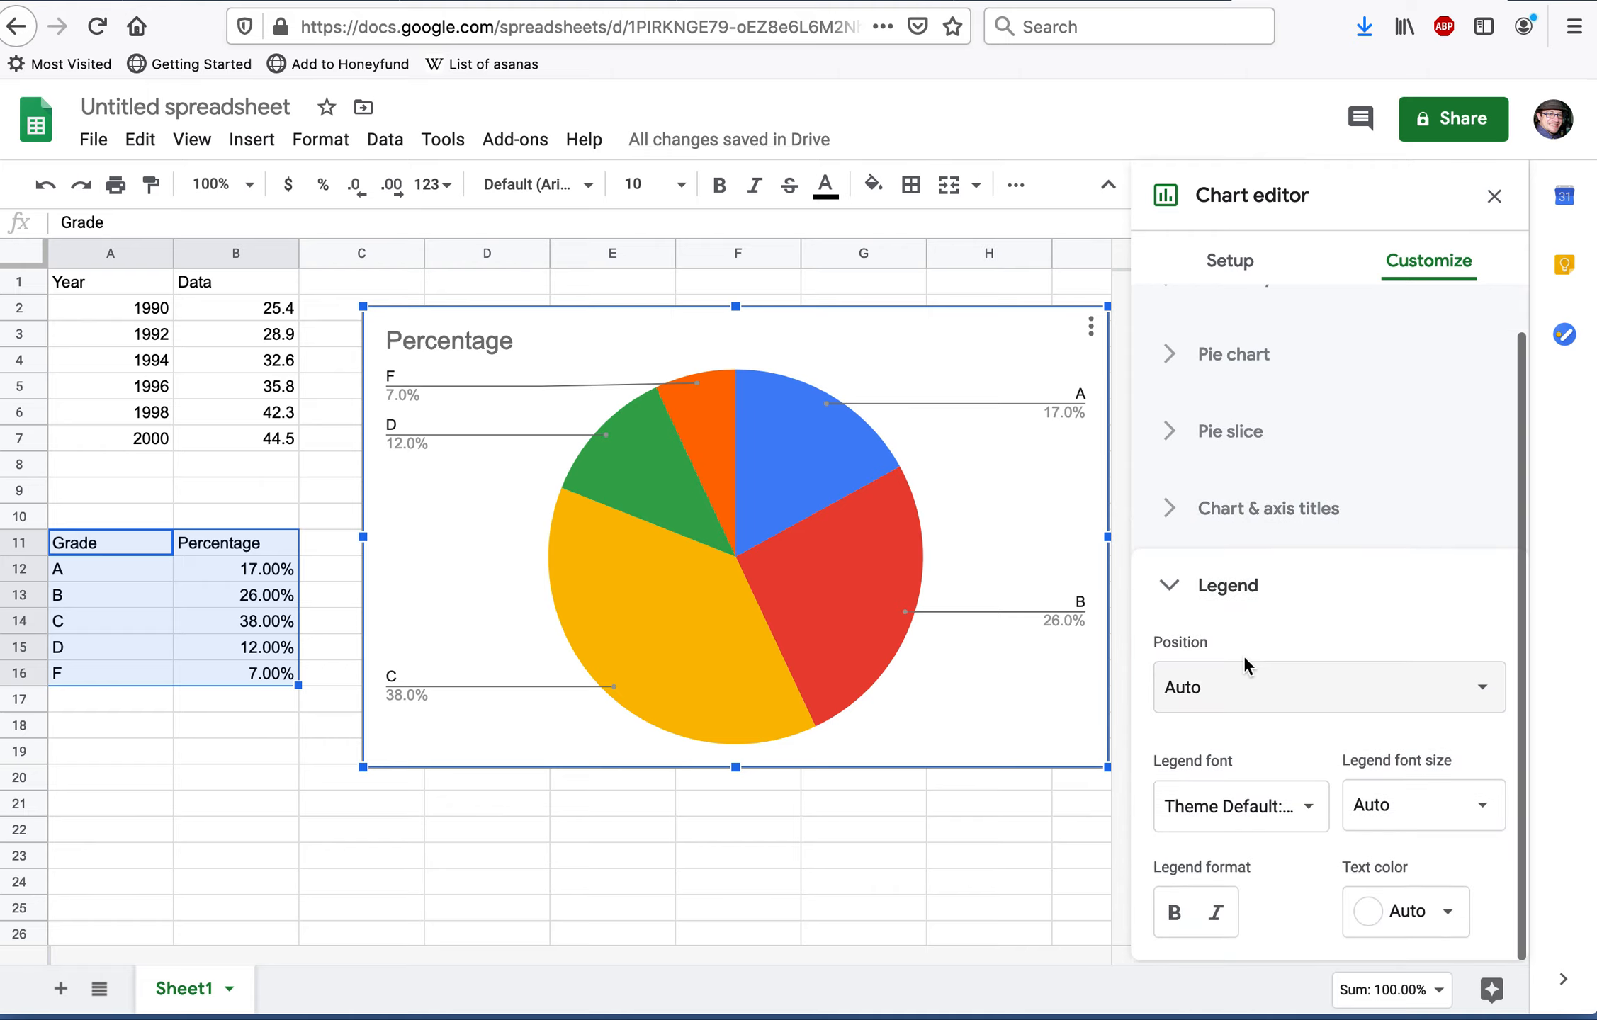
left_click(1173, 592)
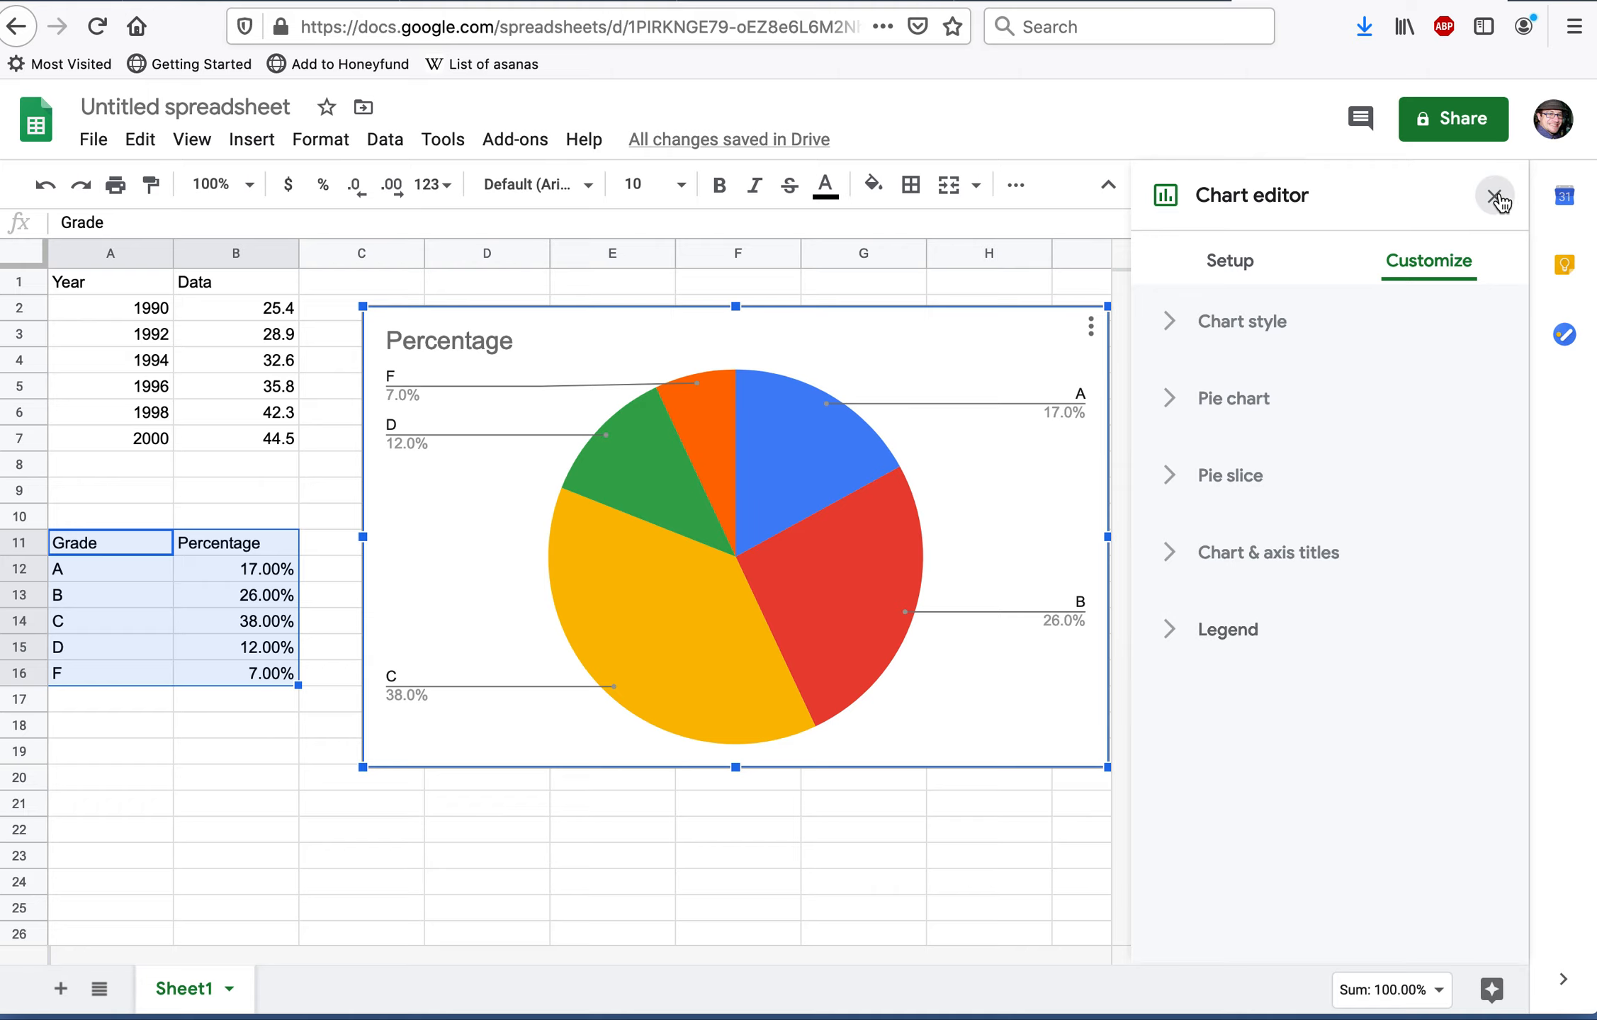
left_click(1504, 200)
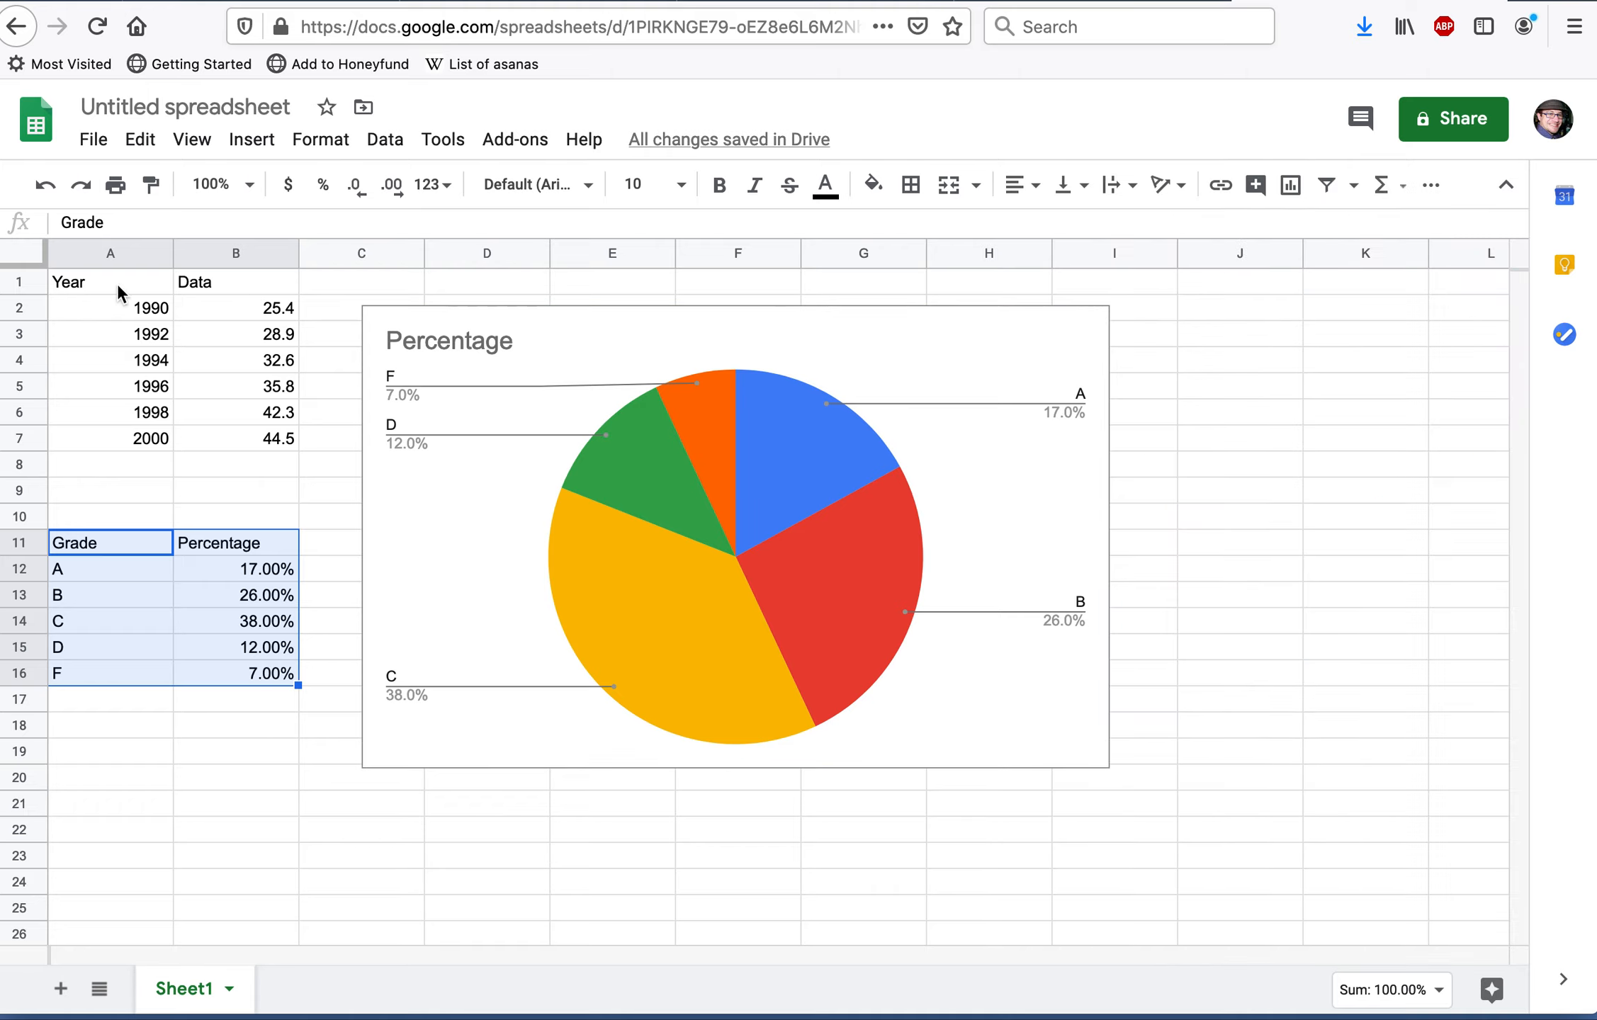